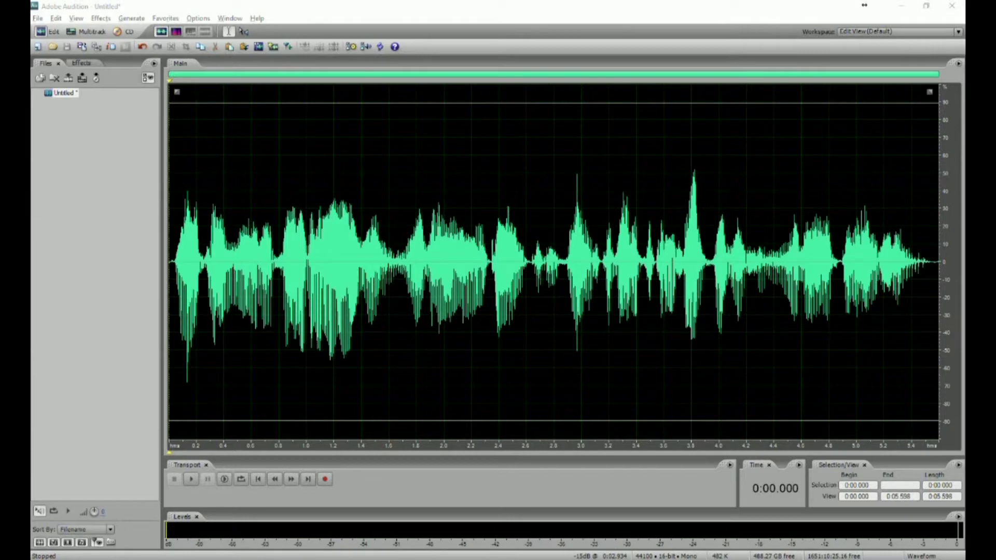
Step: Play the voice recording, create a script collection named 'test', and title a new script 'test'
{"action": "left_click", "coordinate": [191, 479]}
{"action": "left_click", "coordinate": [37, 19]}
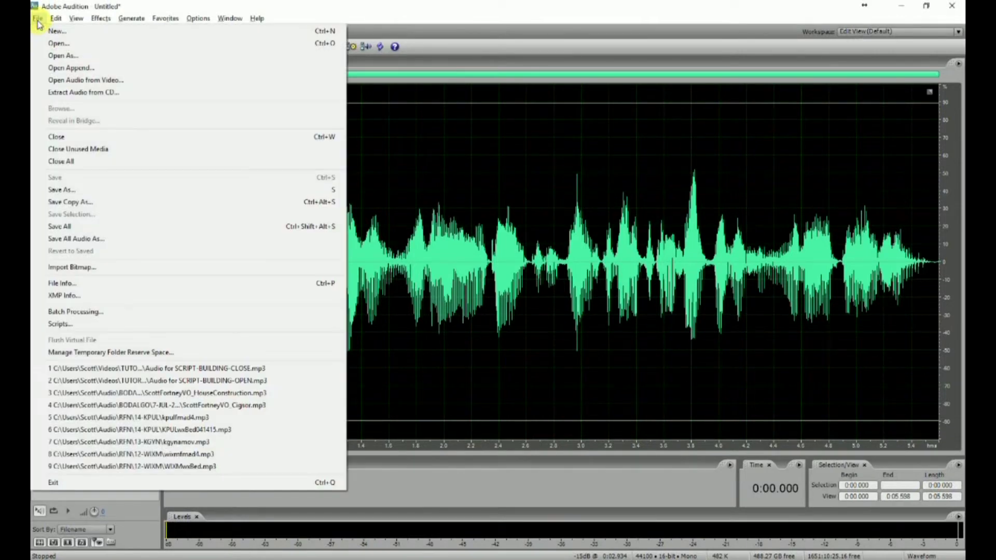
{"action": "left_click", "coordinate": [63, 324]}
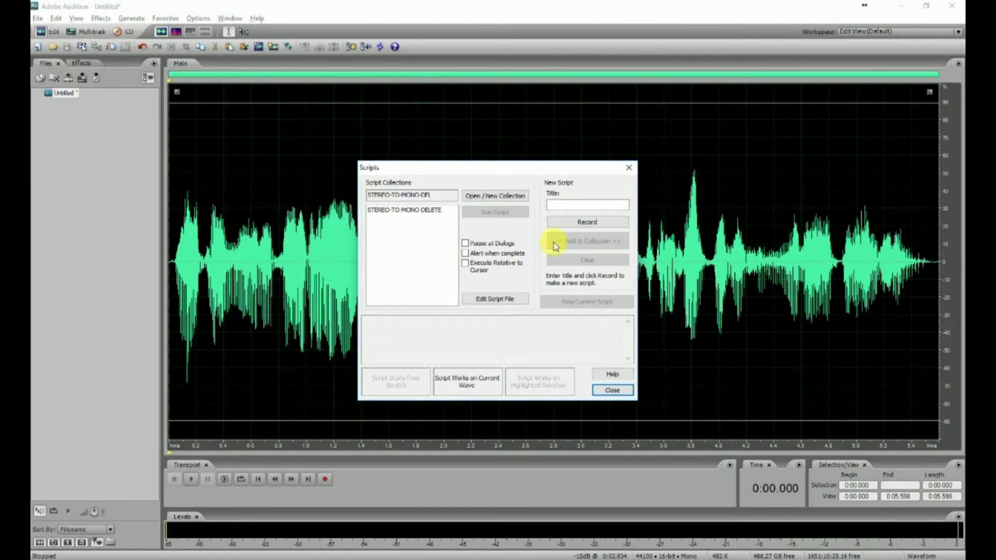
{"action": "left_click", "coordinate": [501, 199]}
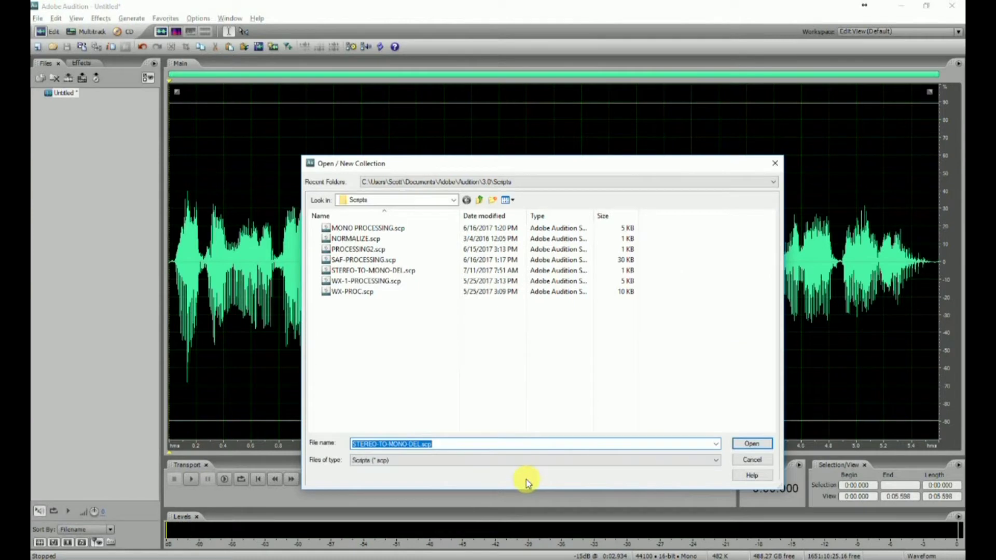
{"action": "key", "text": "BackSpace"}
{"action": "type", "text": "test"}
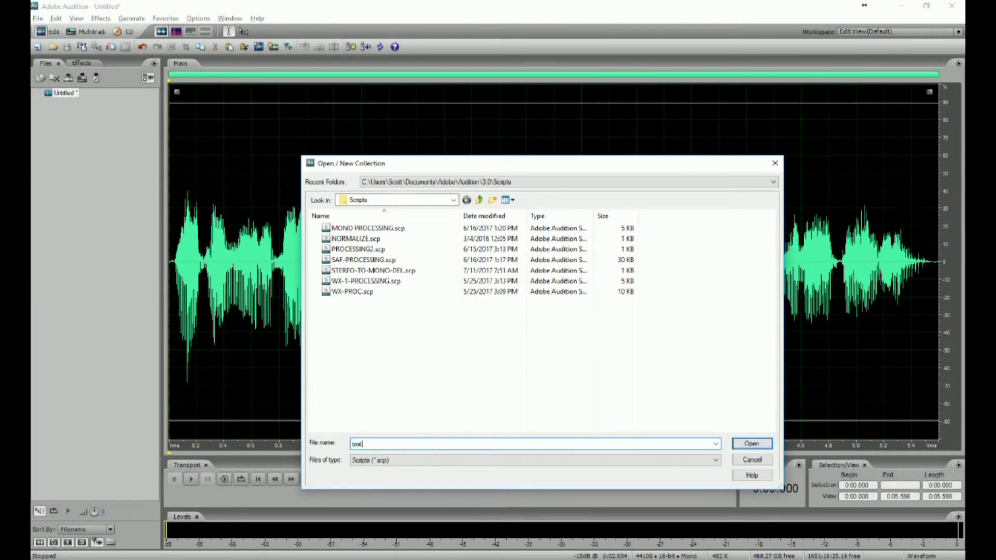
{"action": "left_click", "coordinate": [750, 446]}
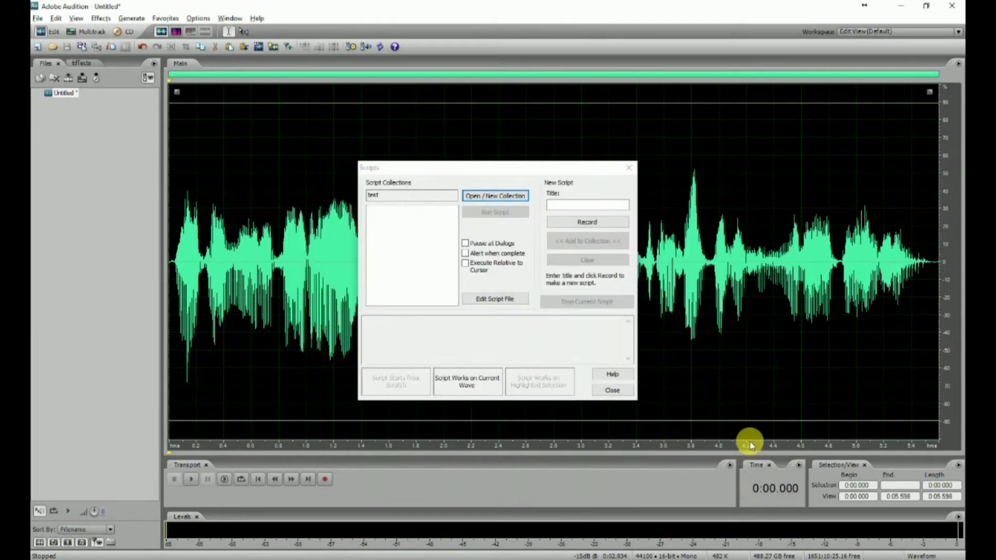
{"action": "left_click", "coordinate": [573, 205]}
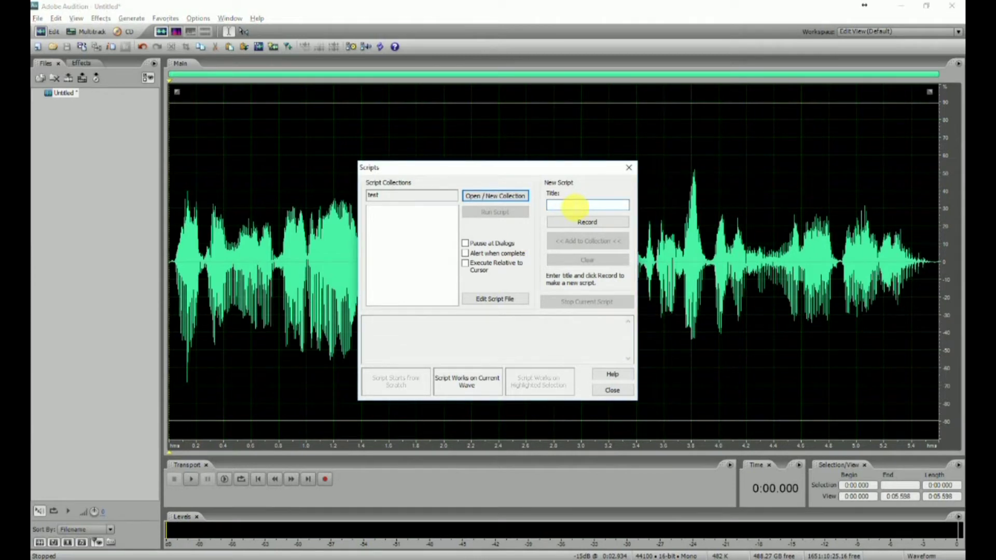
{"action": "type", "text": "test"}
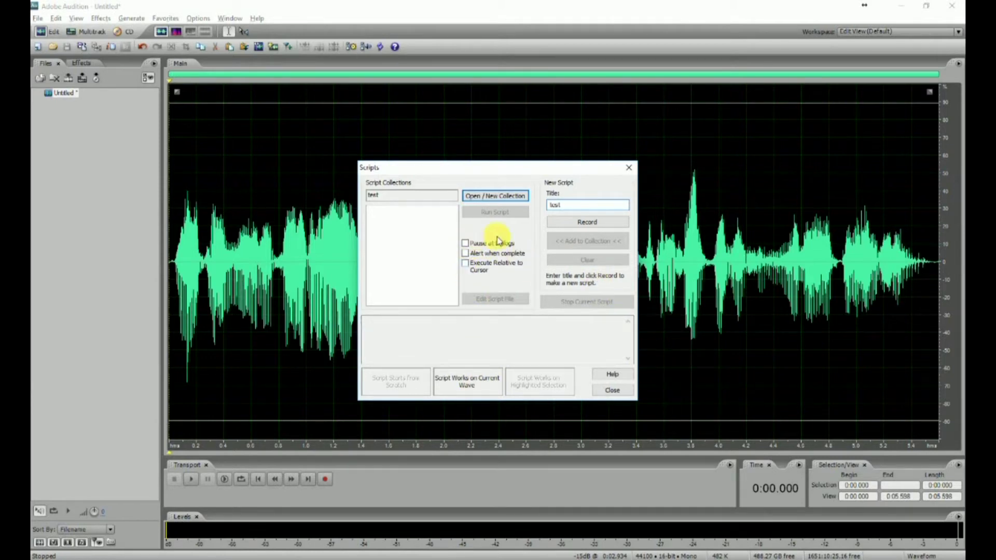
Step: Start recording the test script and apply Normalize to the entire voice waveform
{"action": "left_click", "coordinate": [585, 223]}
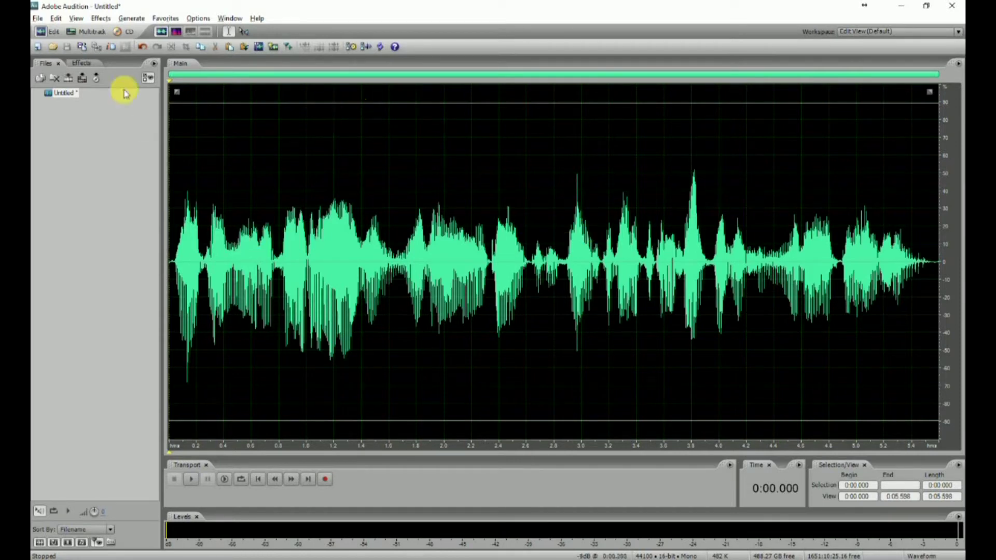
{"action": "left_click", "coordinate": [102, 19]}
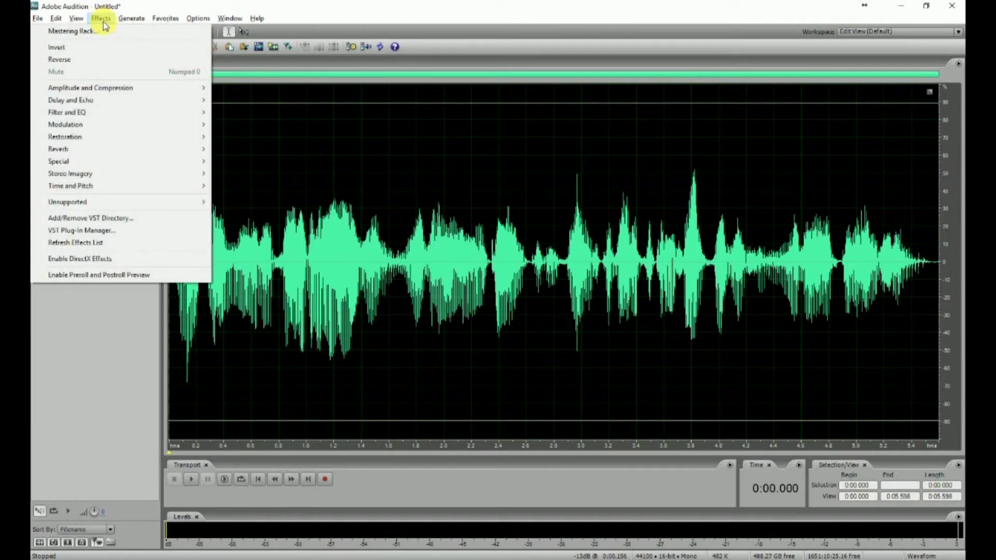
{"action": "mouse_move", "coordinate": [90, 89]}
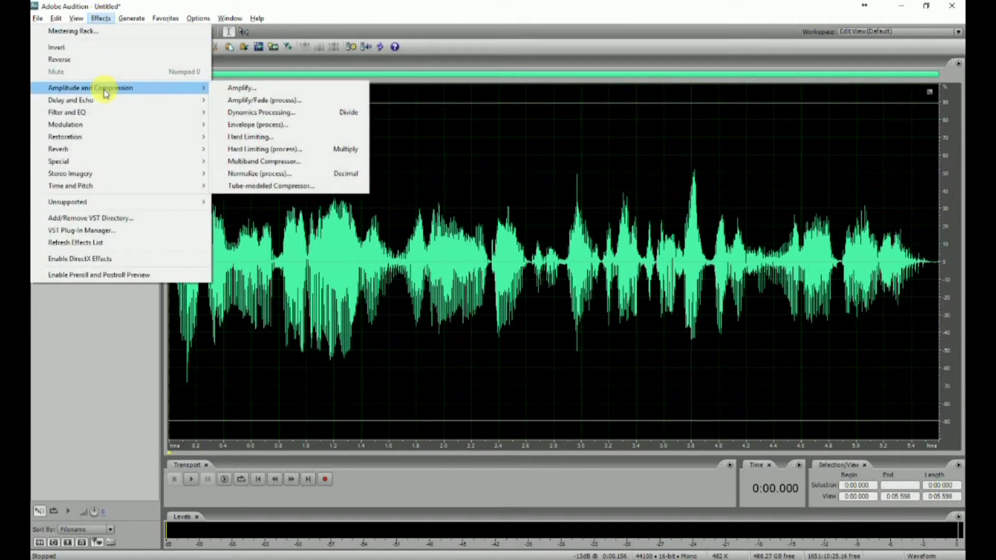
{"action": "left_click", "coordinate": [280, 175]}
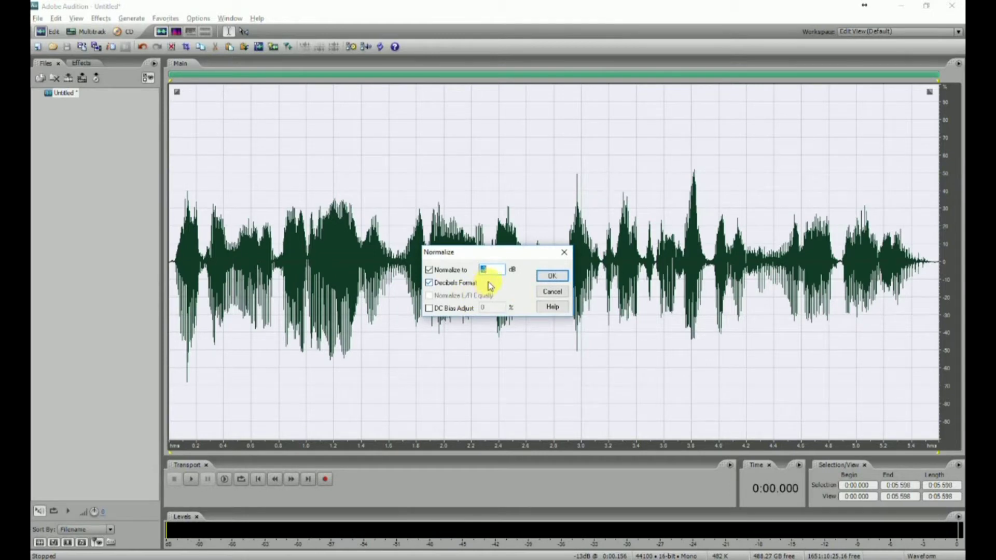
{"action": "left_click", "coordinate": [553, 277]}
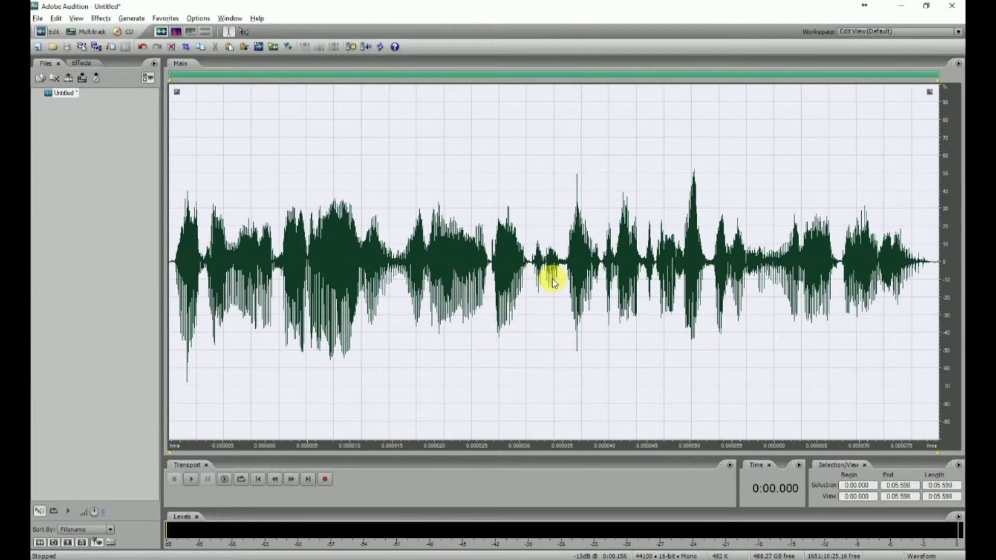
{"action": "left_click", "coordinate": [554, 282]}
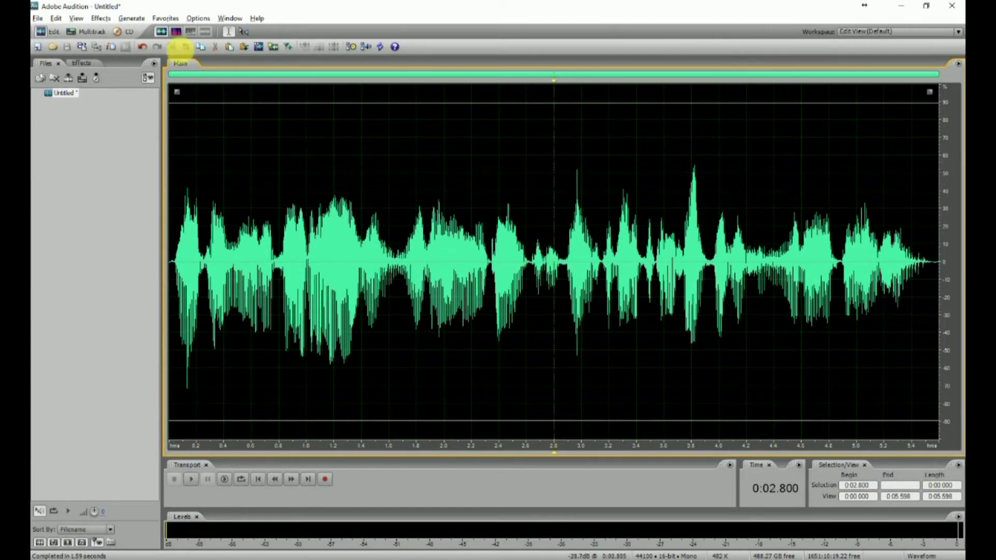
Step: Apply the Room Ambience reverb preset to the whole voice waveform, then deselect it
{"action": "left_click", "coordinate": [100, 18]}
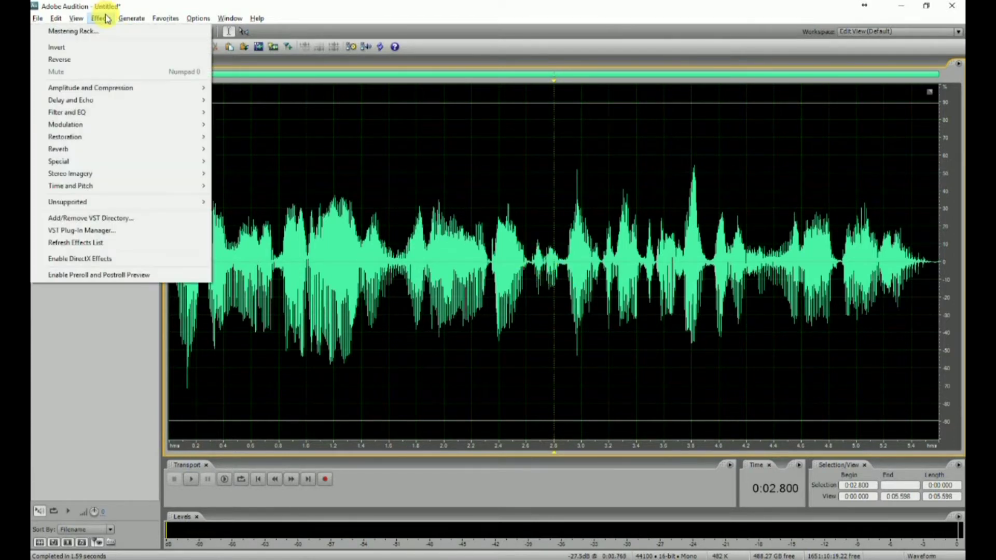
{"action": "mouse_move", "coordinate": [58, 149]}
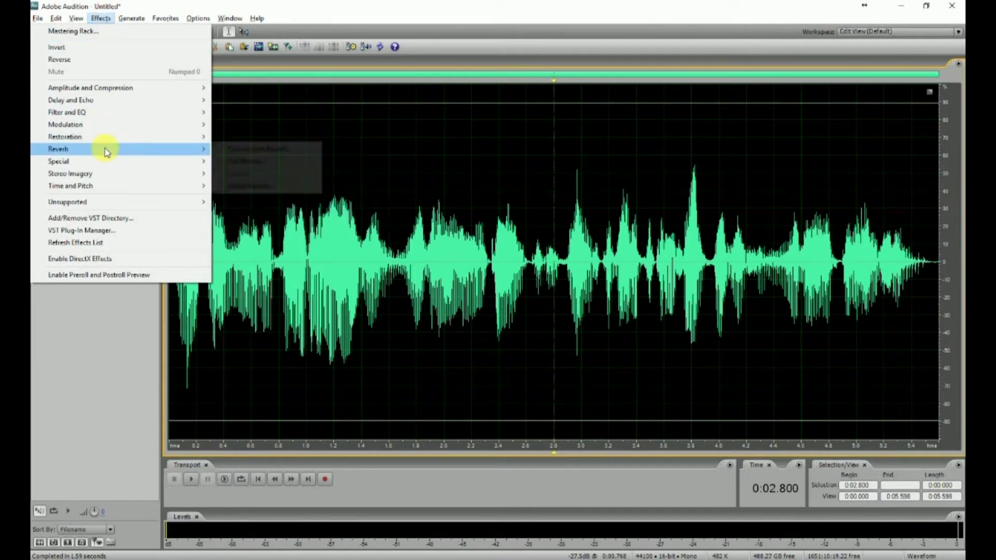
{"action": "left_click", "coordinate": [267, 175]}
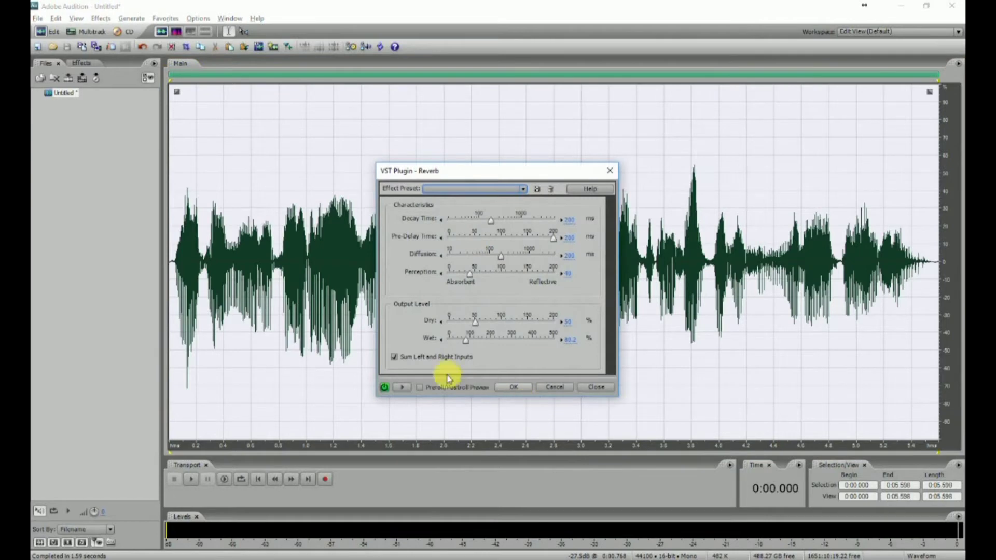
{"action": "left_click", "coordinate": [458, 193]}
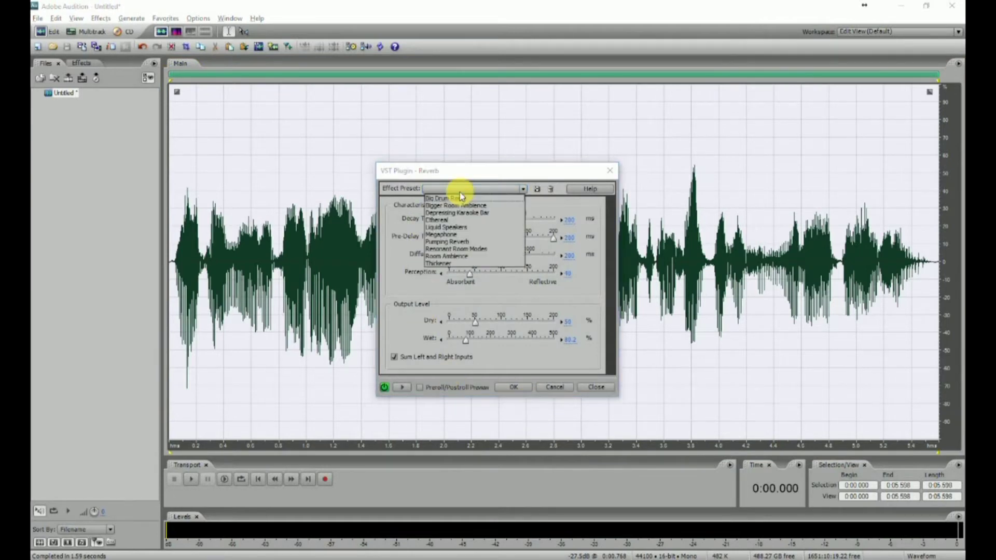
{"action": "left_click", "coordinate": [475, 257]}
{"action": "left_click", "coordinate": [514, 394]}
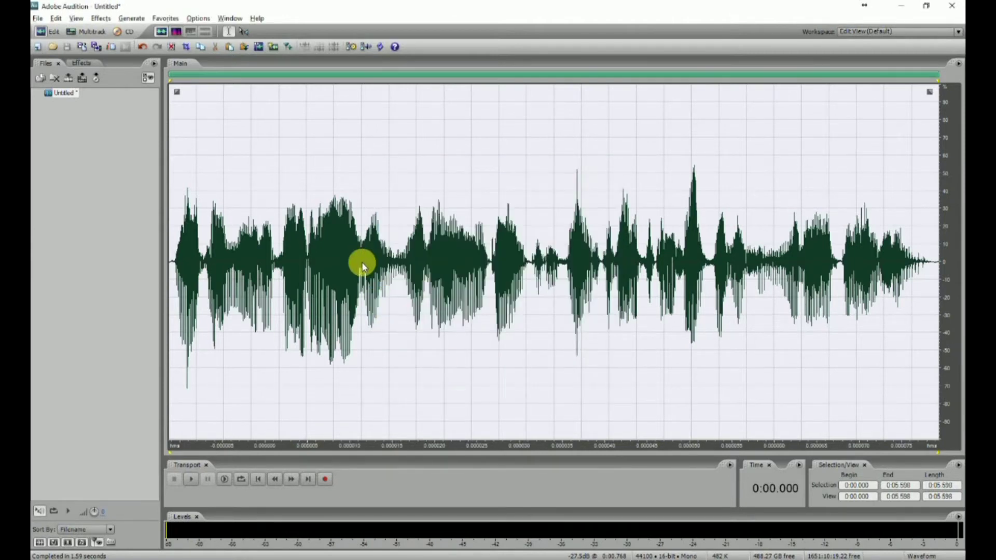
{"action": "left_click", "coordinate": [175, 159]}
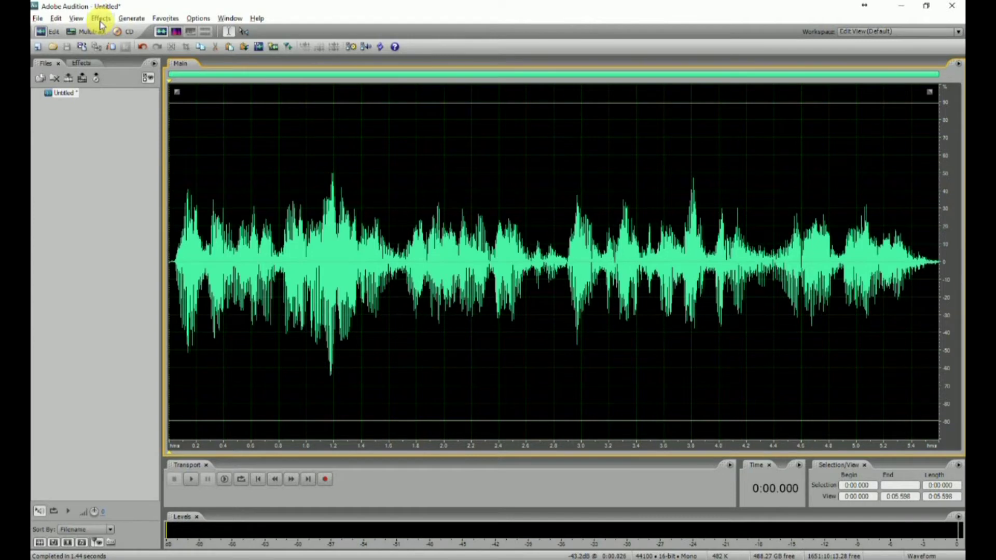
Step: Apply the Rap Presence Dynamics Processing preset to the voice and deselect the waveform
{"action": "left_click", "coordinate": [101, 20]}
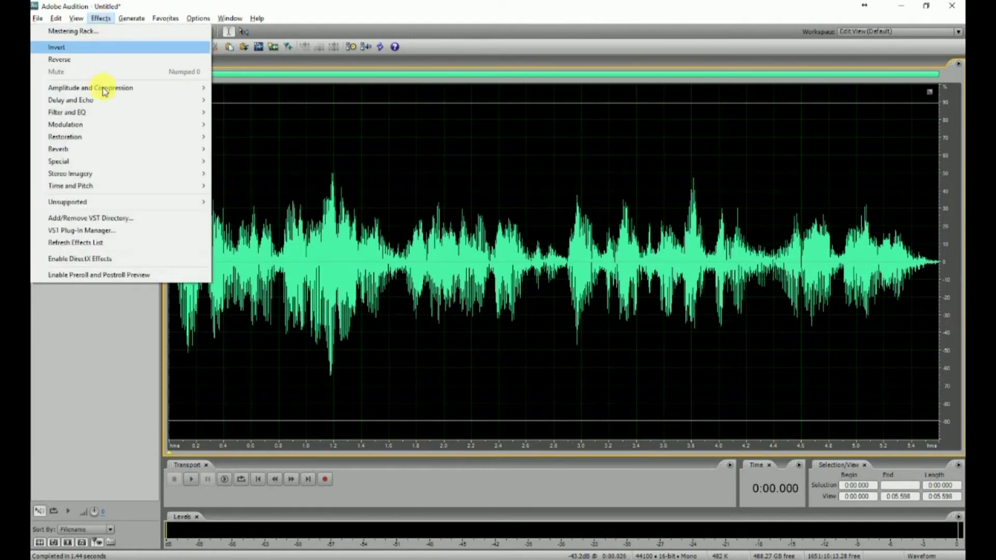
{"action": "mouse_move", "coordinate": [91, 88]}
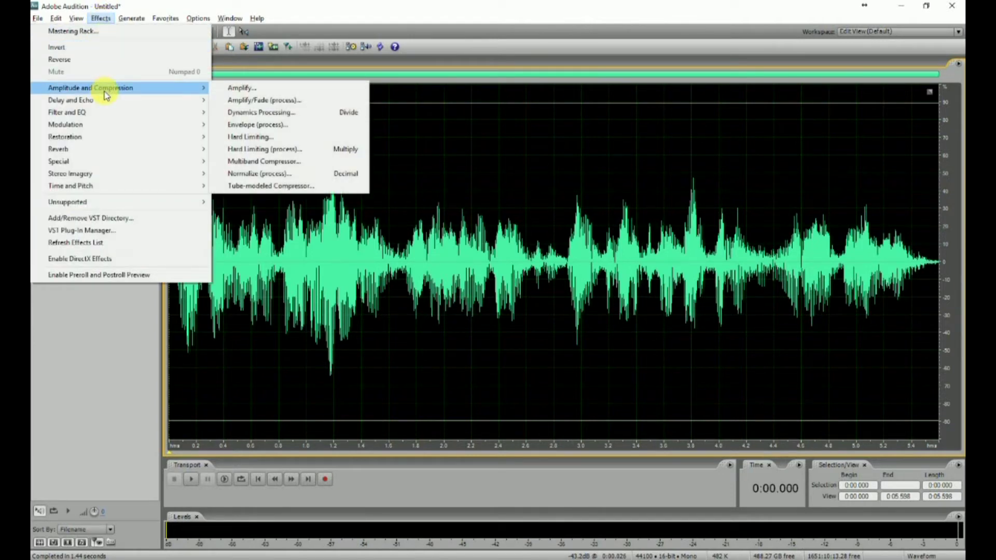
{"action": "left_click", "coordinate": [323, 113]}
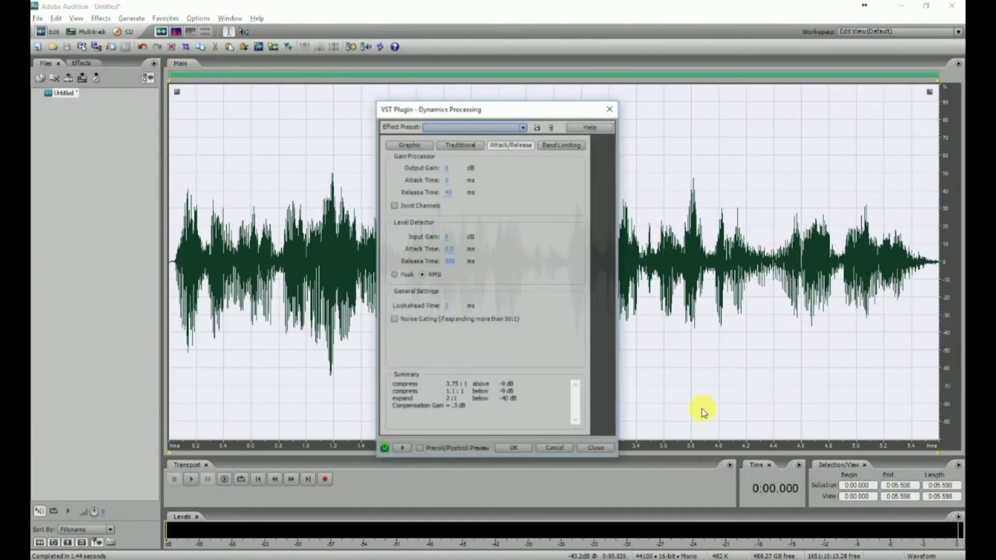
{"action": "left_click", "coordinate": [475, 129]}
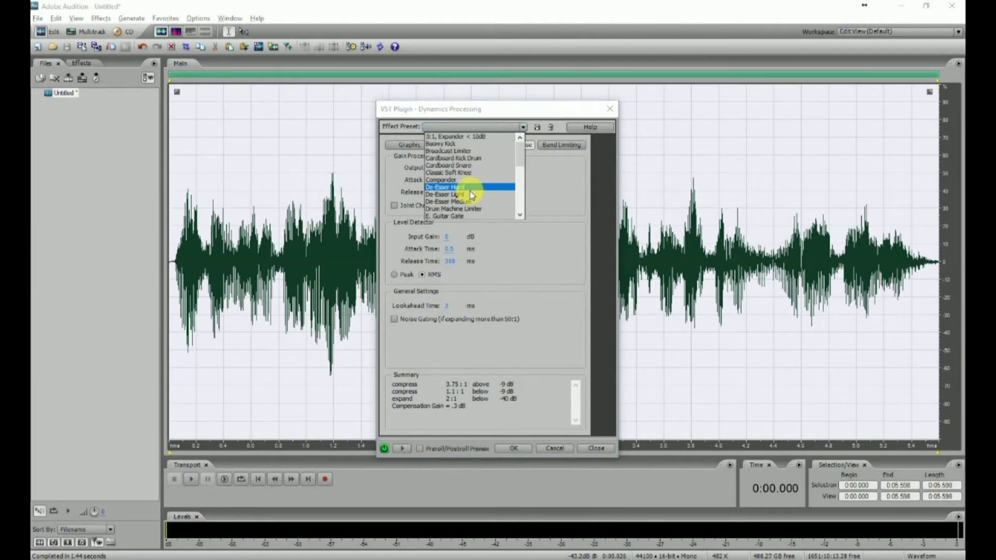
{"action": "scroll", "coordinate": [471, 195], "scroll_direction": "down", "scroll_amount": 1}
{"action": "scroll", "coordinate": [473, 204], "scroll_direction": "down", "scroll_amount": 1}
{"action": "scroll", "coordinate": [472, 213], "scroll_direction": "down", "scroll_amount": 1}
{"action": "scroll", "coordinate": [472, 212], "scroll_direction": "down", "scroll_amount": 1}
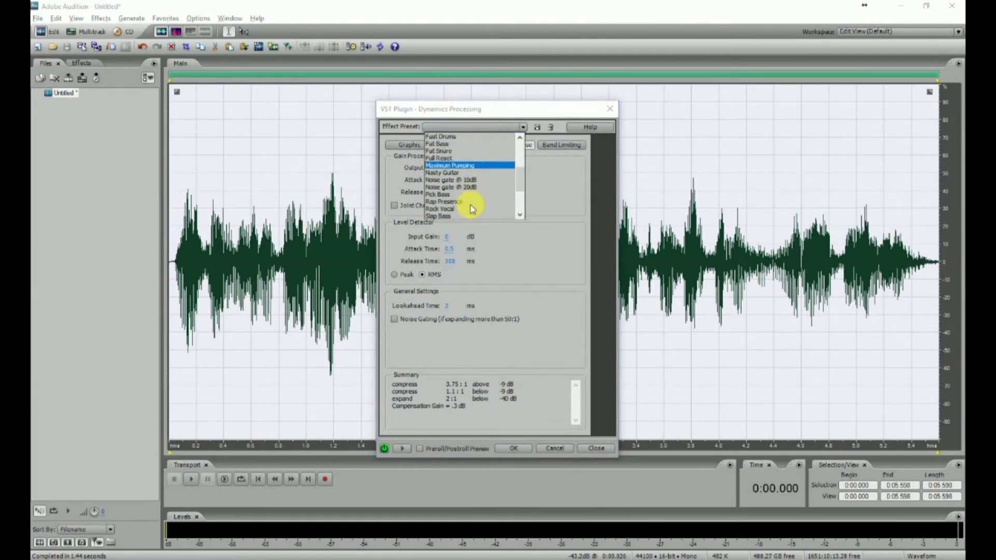
{"action": "scroll", "coordinate": [473, 207], "scroll_direction": "down", "scroll_amount": 1}
{"action": "left_click", "coordinate": [471, 204]}
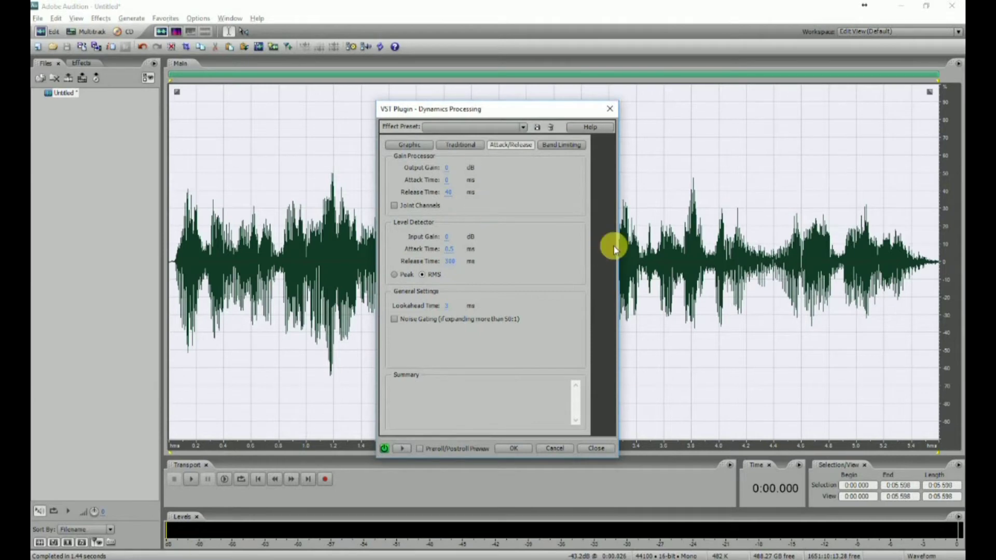
{"action": "left_click", "coordinate": [520, 448]}
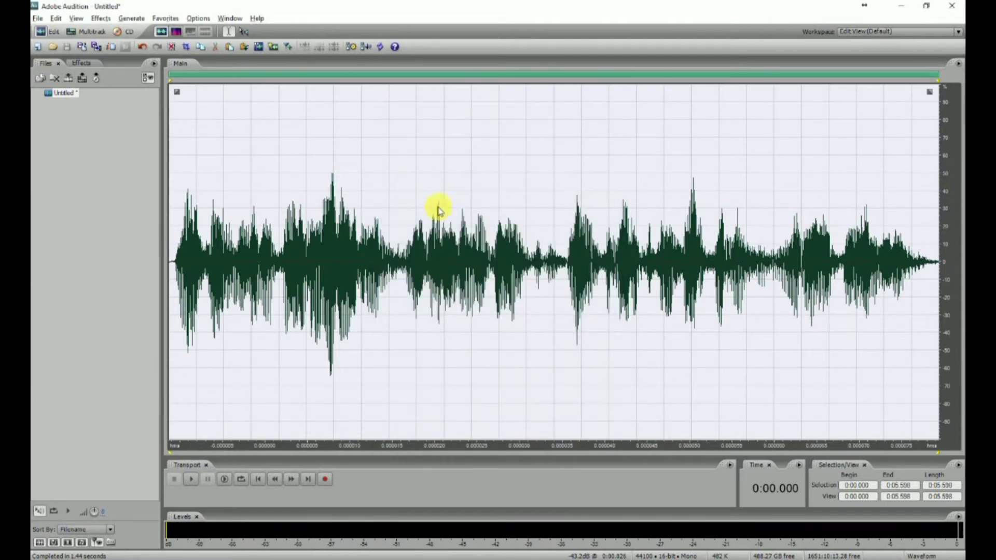
{"action": "left_click", "coordinate": [339, 314]}
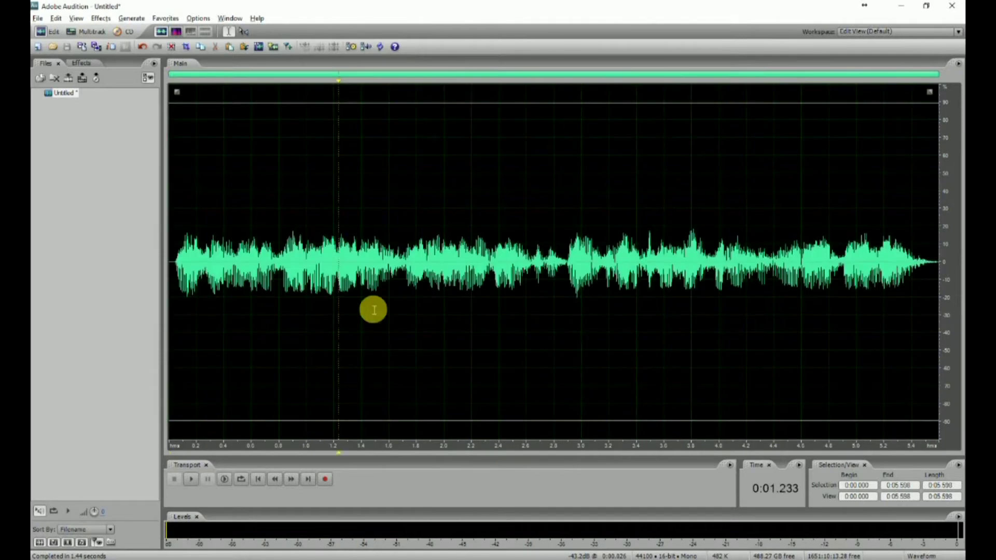
Step: Apply Hard Limiting to the whole voice waveform and deselect it
{"action": "left_click", "coordinate": [100, 18]}
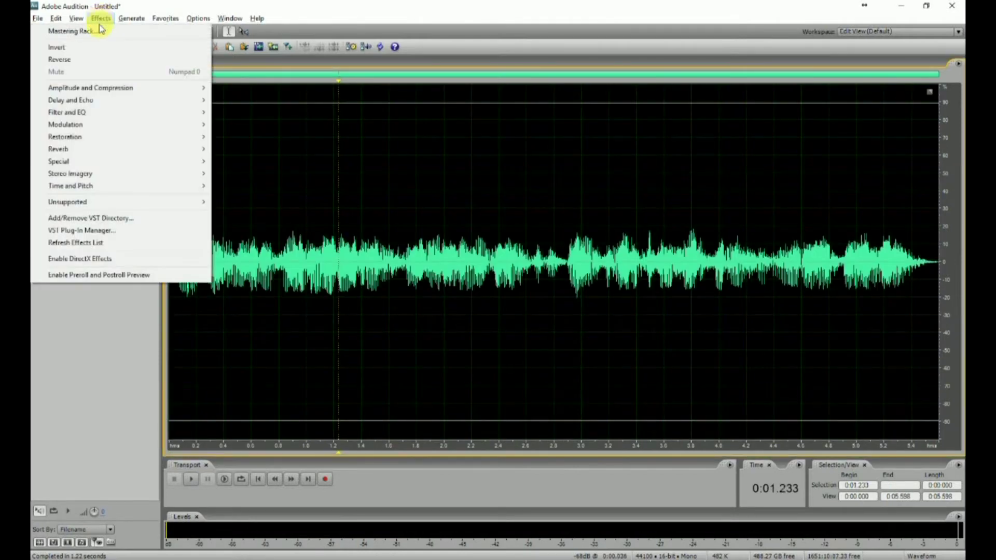
{"action": "mouse_move", "coordinate": [90, 88]}
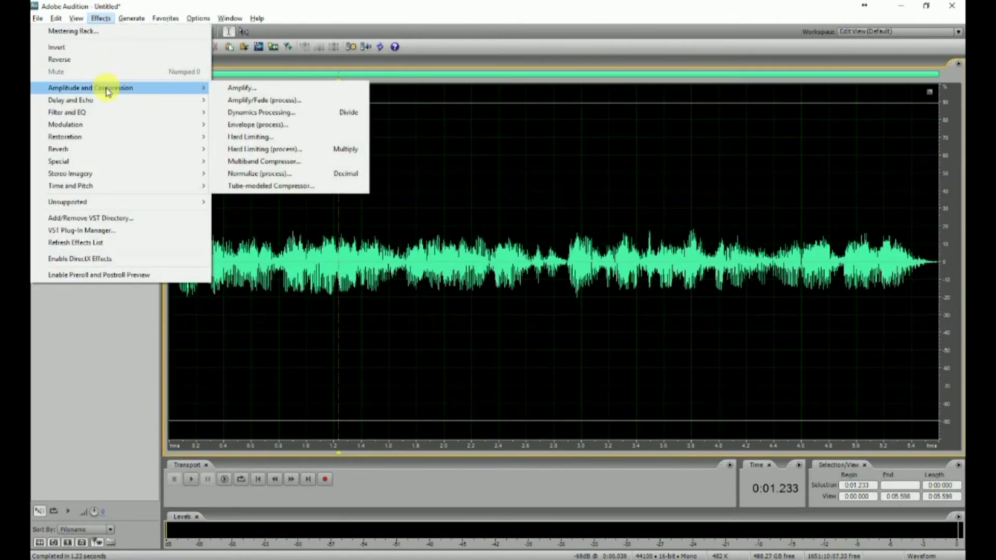
{"action": "left_click", "coordinate": [261, 150]}
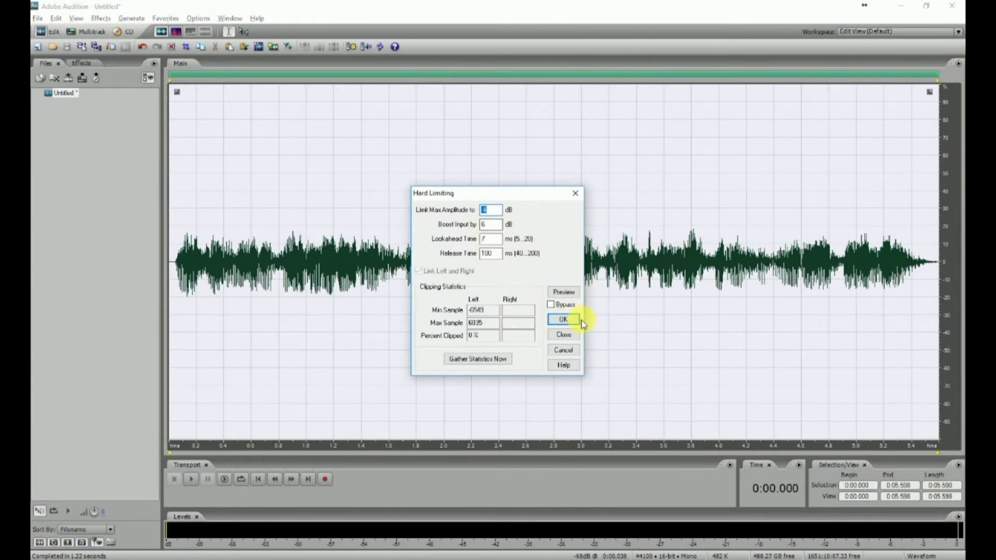
{"action": "left_click", "coordinate": [564, 320]}
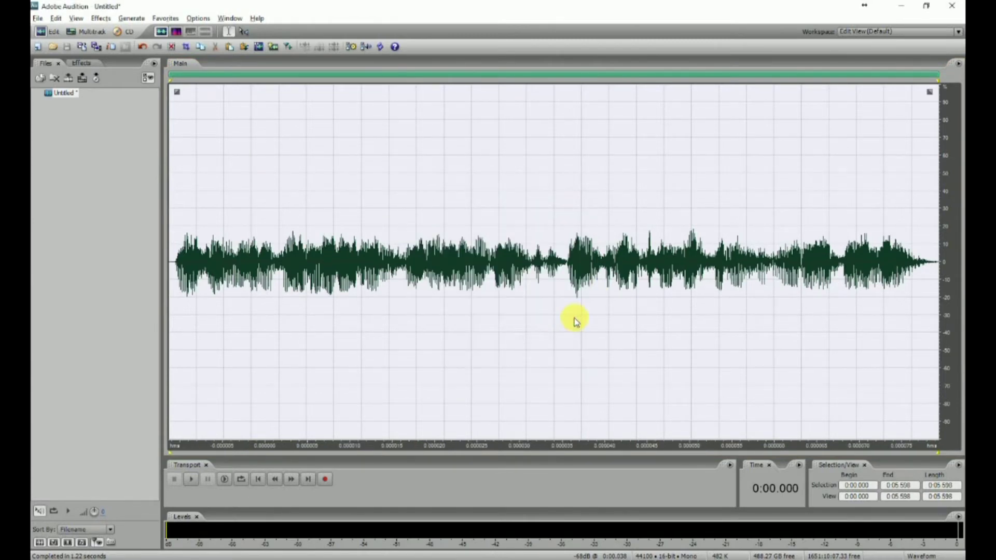
{"action": "left_click", "coordinate": [575, 321]}
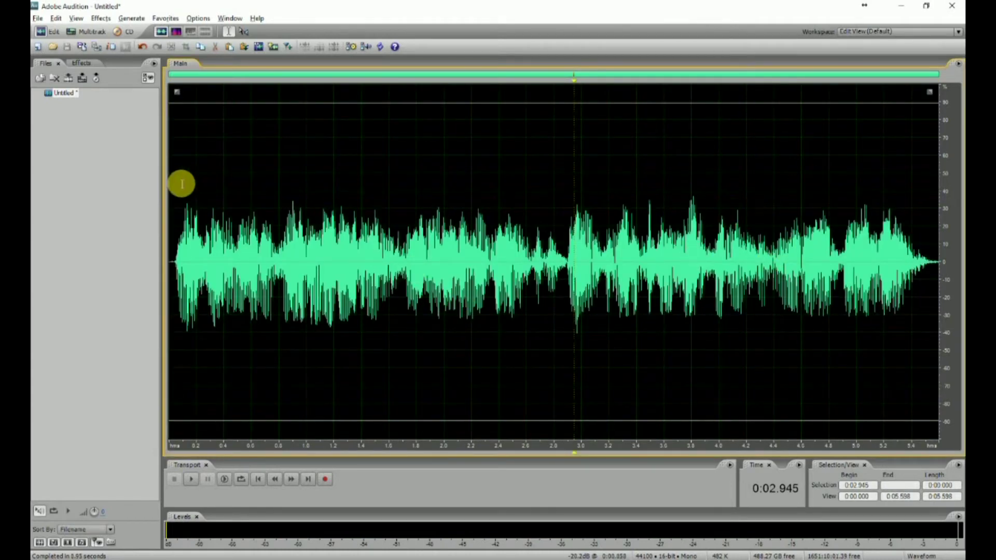
Step: Normalize the whole voice waveform again and deselect it
{"action": "left_click", "coordinate": [106, 19]}
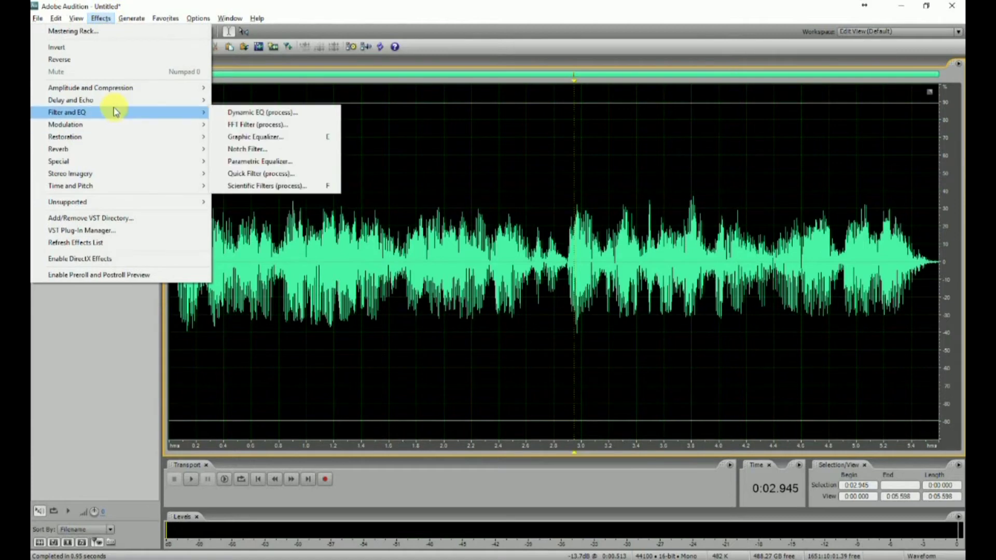
{"action": "mouse_move", "coordinate": [123, 88]}
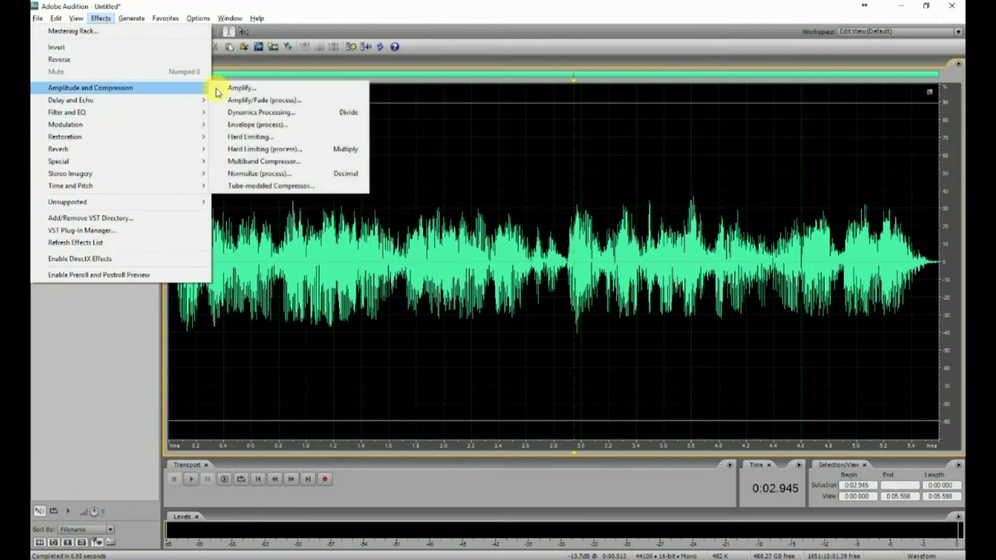
{"action": "left_click", "coordinate": [253, 174]}
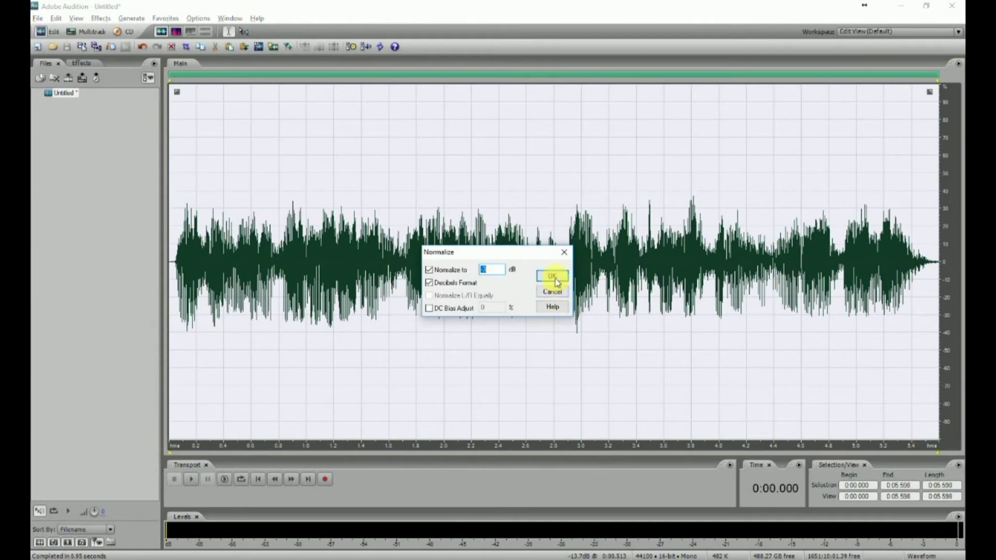
{"action": "left_click", "coordinate": [553, 277]}
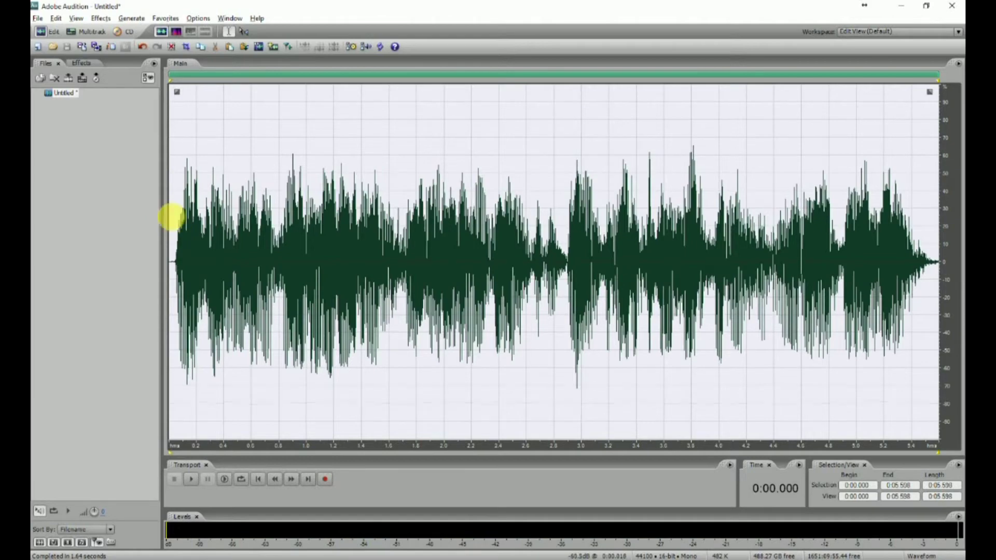
{"action": "left_click", "coordinate": [178, 221]}
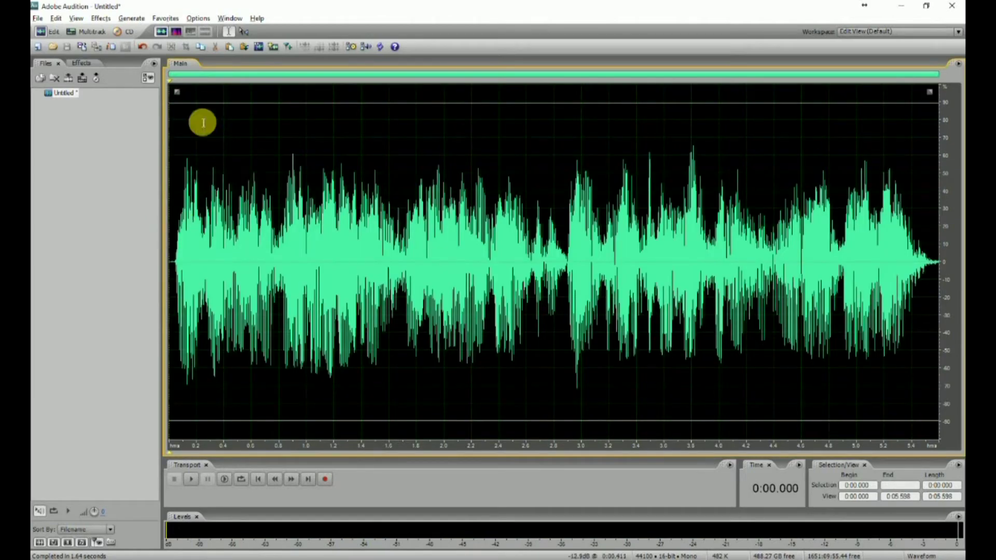
{"action": "left_click", "coordinate": [37, 17]}
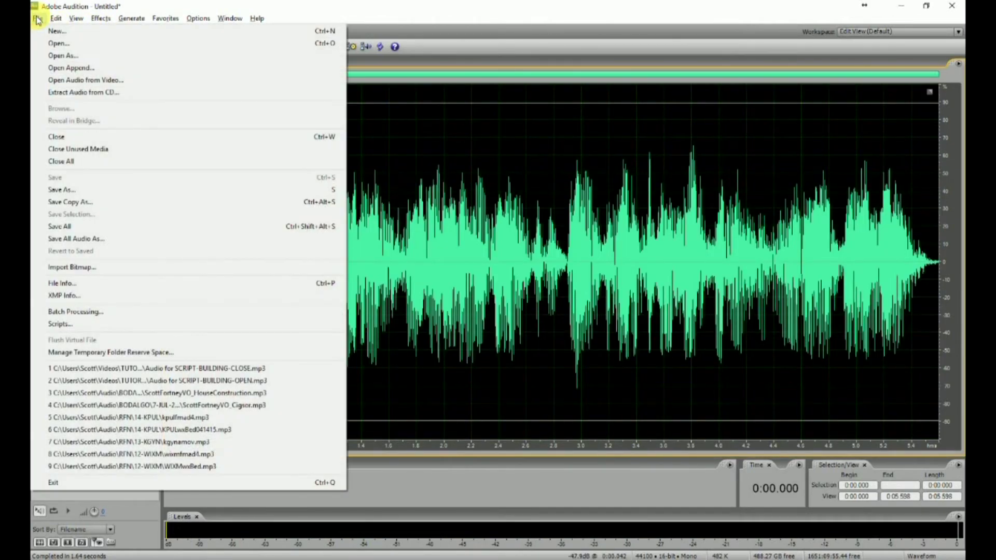
Step: End the test script recording, add 'test' to its collection, and close the Scripts window
{"action": "left_click", "coordinate": [68, 323]}
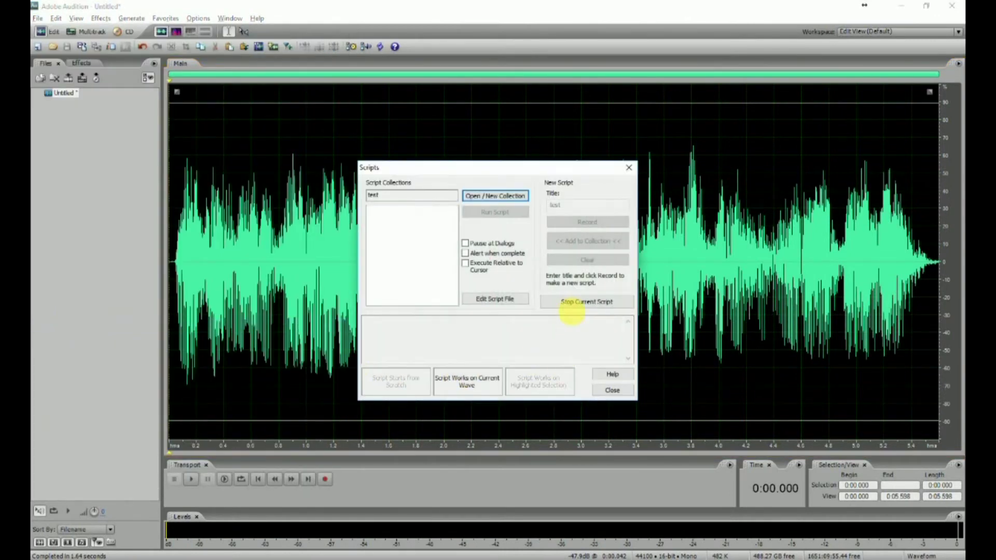
{"action": "left_click", "coordinate": [573, 306]}
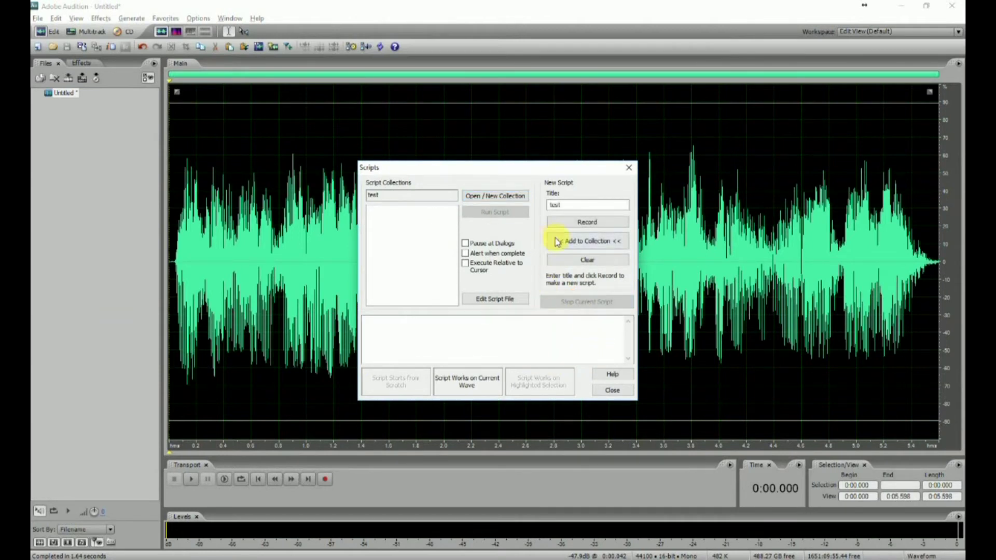
{"action": "left_click", "coordinate": [586, 226]}
{"action": "left_click", "coordinate": [586, 227]}
{"action": "left_click", "coordinate": [569, 243]}
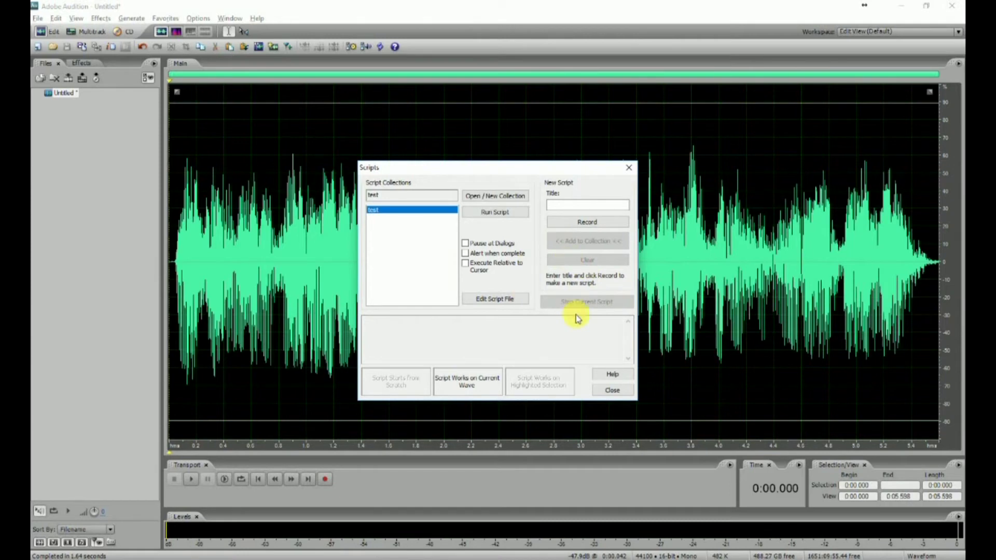
{"action": "left_click", "coordinate": [608, 389]}
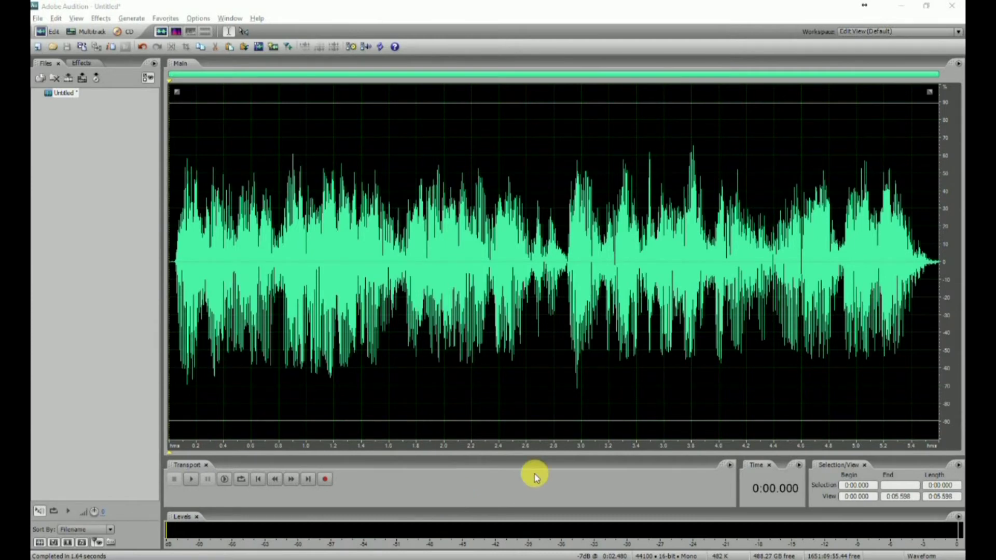
Step: Create a new Favorite named 'test' that runs a script, and browse for its script file
{"action": "left_click", "coordinate": [165, 18]}
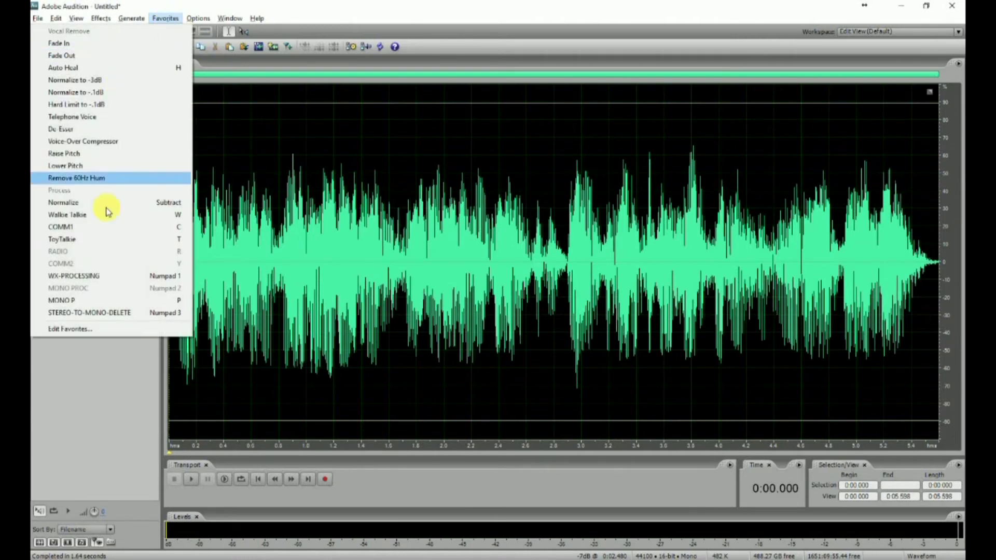
{"action": "left_click", "coordinate": [103, 330]}
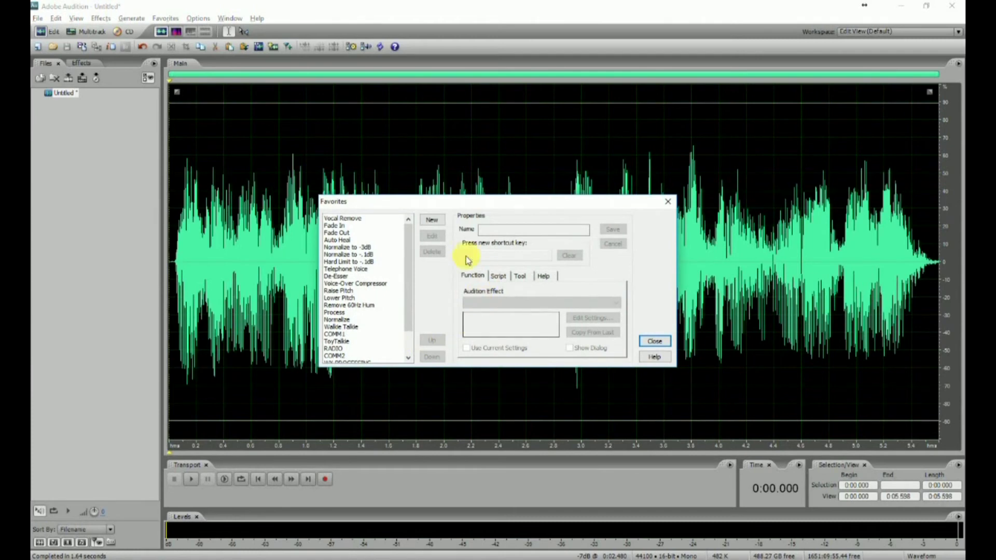
{"action": "left_click", "coordinate": [438, 223]}
{"action": "type", "text": "test"}
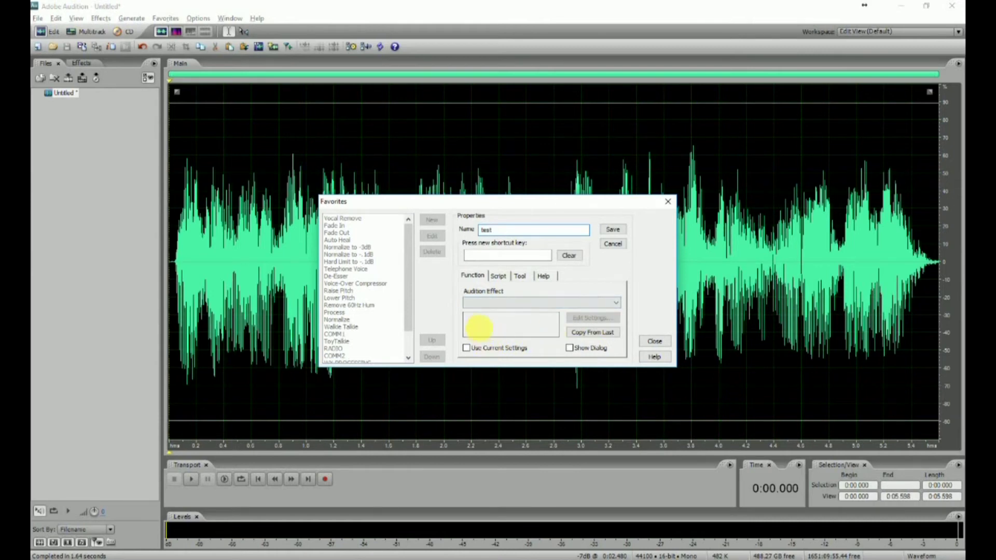
{"action": "left_click", "coordinate": [502, 281]}
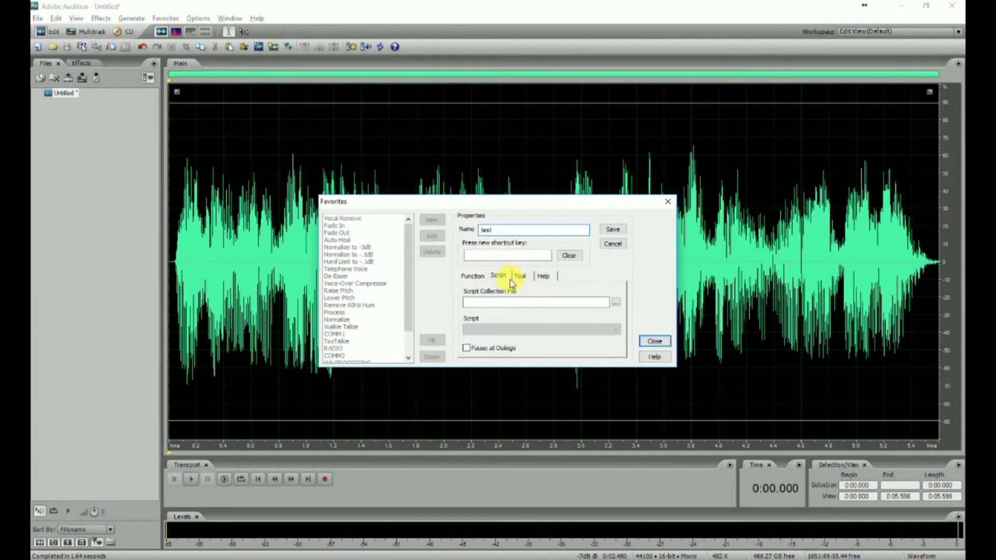
{"action": "left_click", "coordinate": [616, 303]}
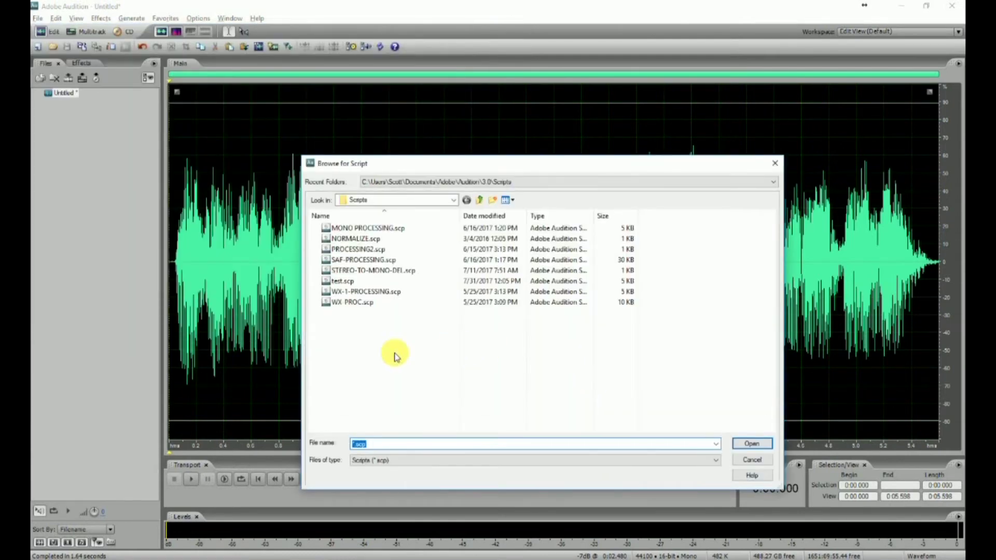
Step: Select test.scp in Browse for Script and confirm it as the favorite's script
{"action": "left_click", "coordinate": [340, 281]}
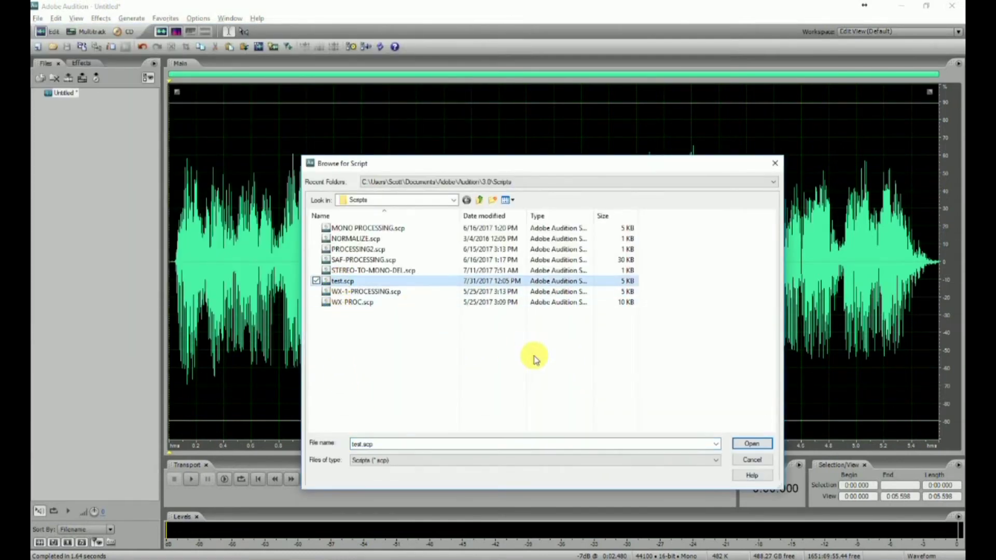
{"action": "left_click", "coordinate": [751, 444]}
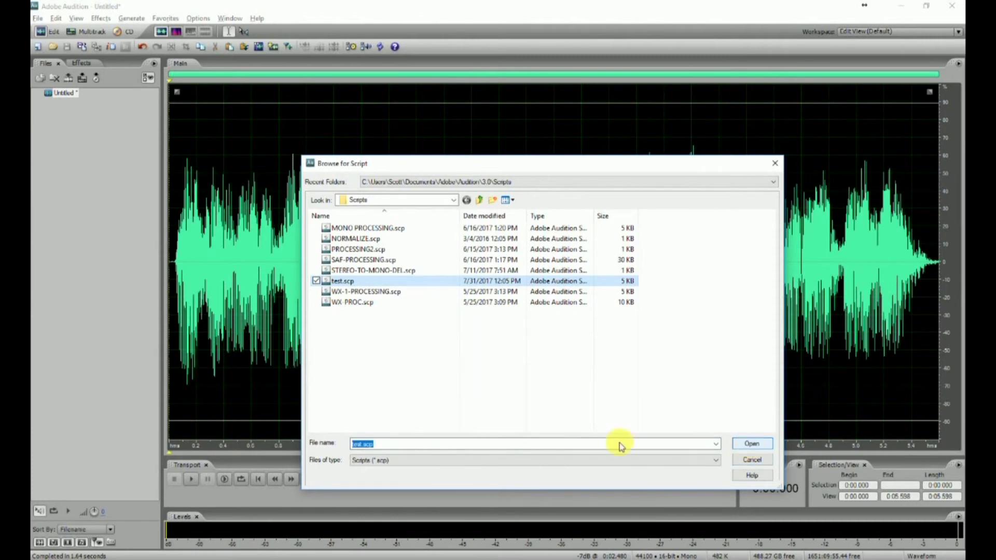
{"action": "key", "text": "Return"}
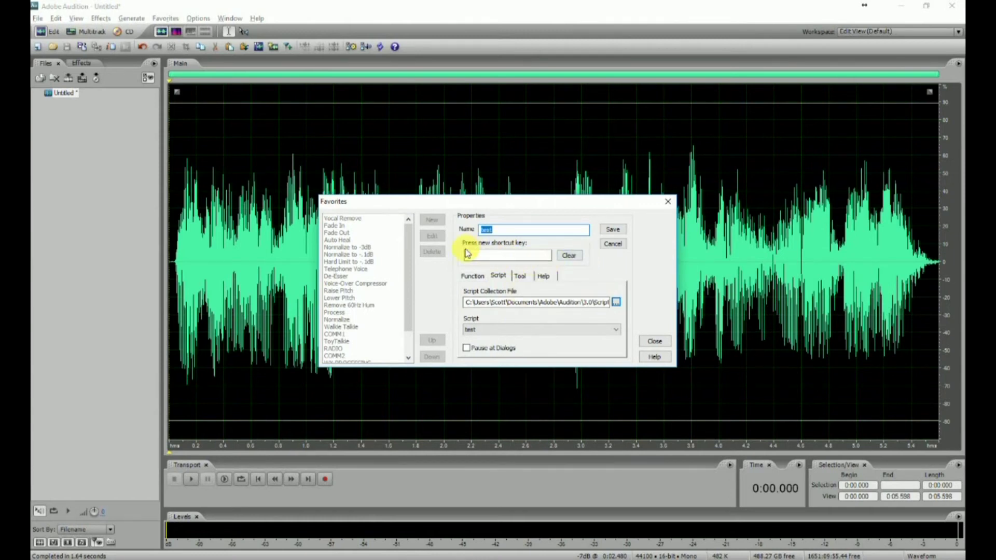
Step: Give the test Favorite the Numpad 4 shortcut, save it, and close Favorites
{"action": "left_click", "coordinate": [498, 257]}
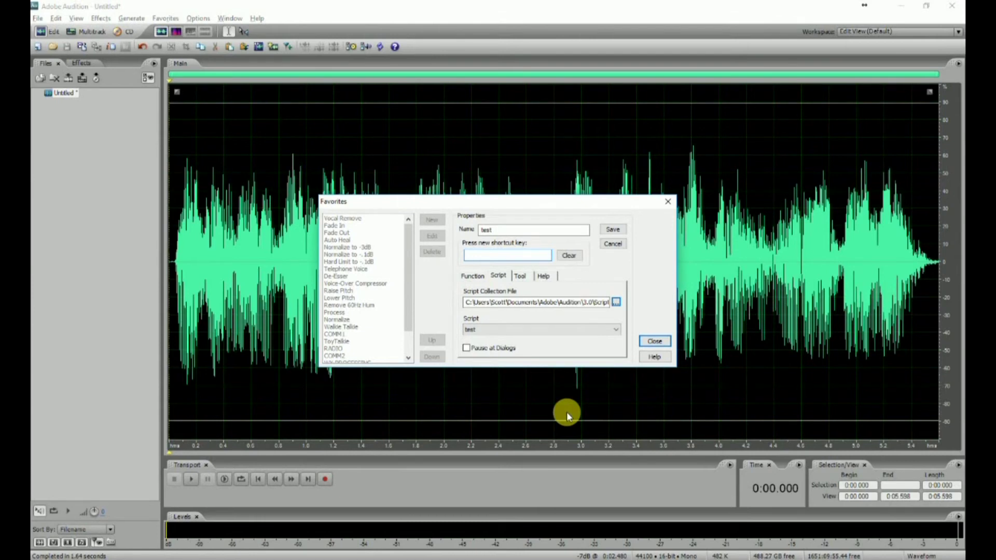
{"action": "key", "text": "KP_4"}
{"action": "left_click", "coordinate": [613, 229]}
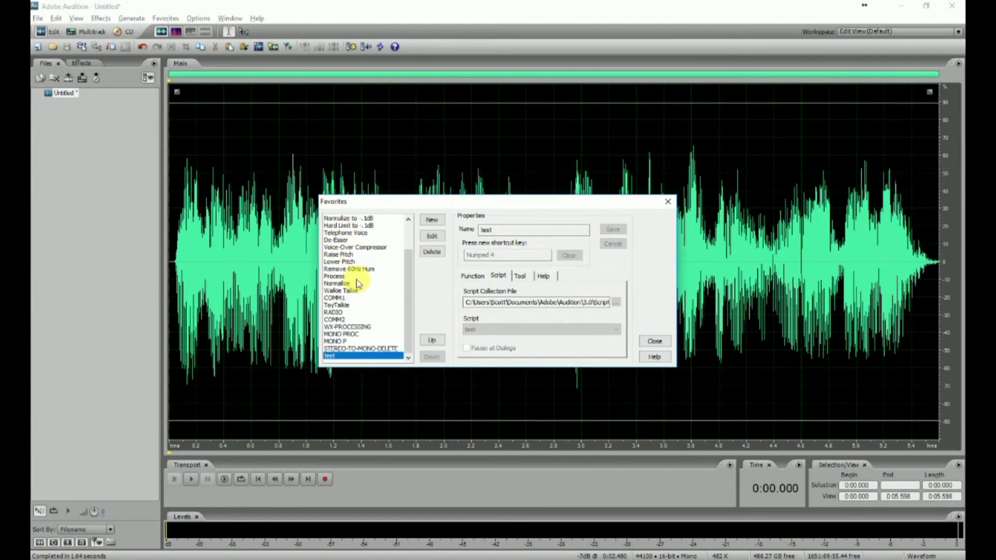
{"action": "left_click", "coordinate": [655, 341]}
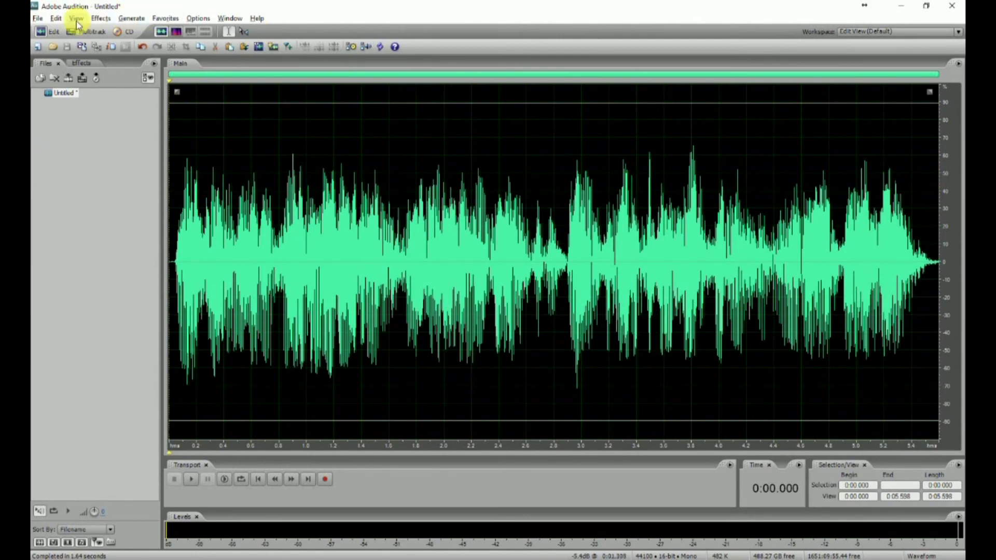
Step: Undo Normalize, Hard Limiting, Dynamics Processing, Reverb and Normalize, then deselect the waveform
{"action": "left_click", "coordinate": [59, 19]}
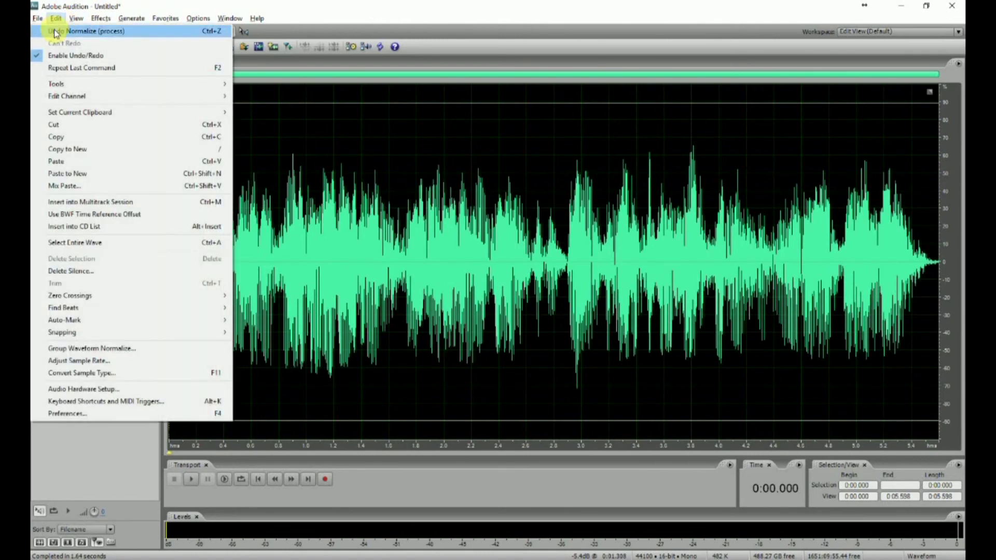
{"action": "left_click", "coordinate": [54, 31]}
{"action": "left_click", "coordinate": [56, 18]}
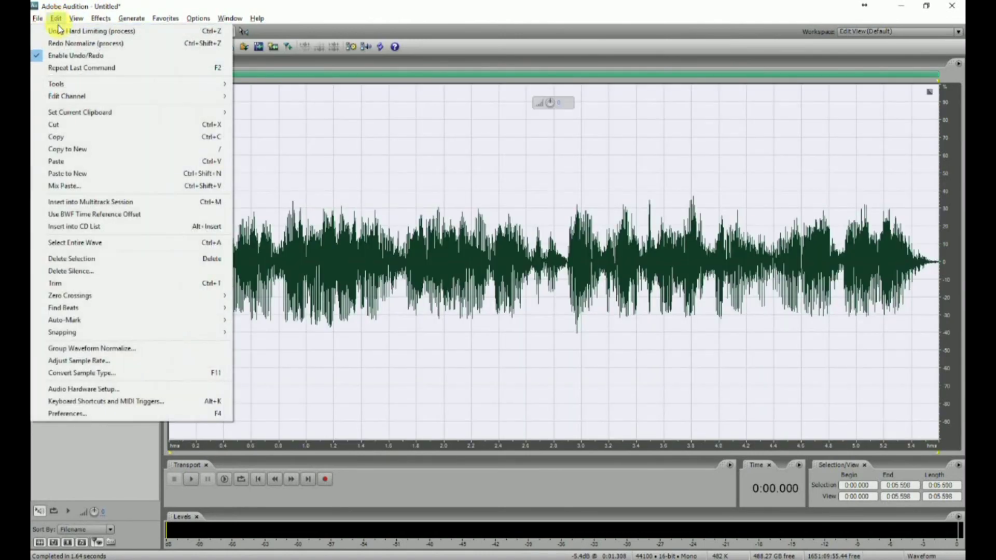
{"action": "left_click", "coordinate": [57, 31]}
{"action": "left_click", "coordinate": [54, 17]}
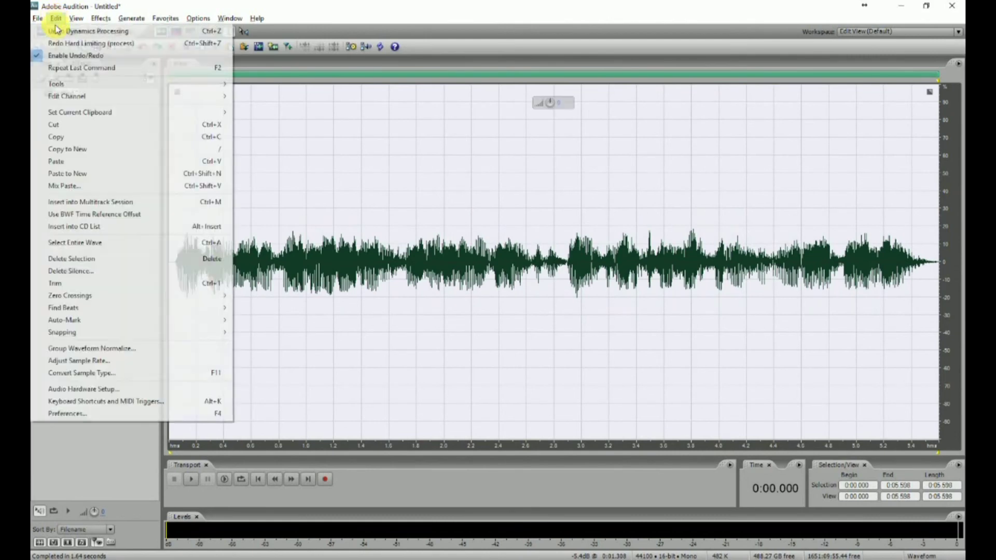
{"action": "left_click", "coordinate": [58, 32]}
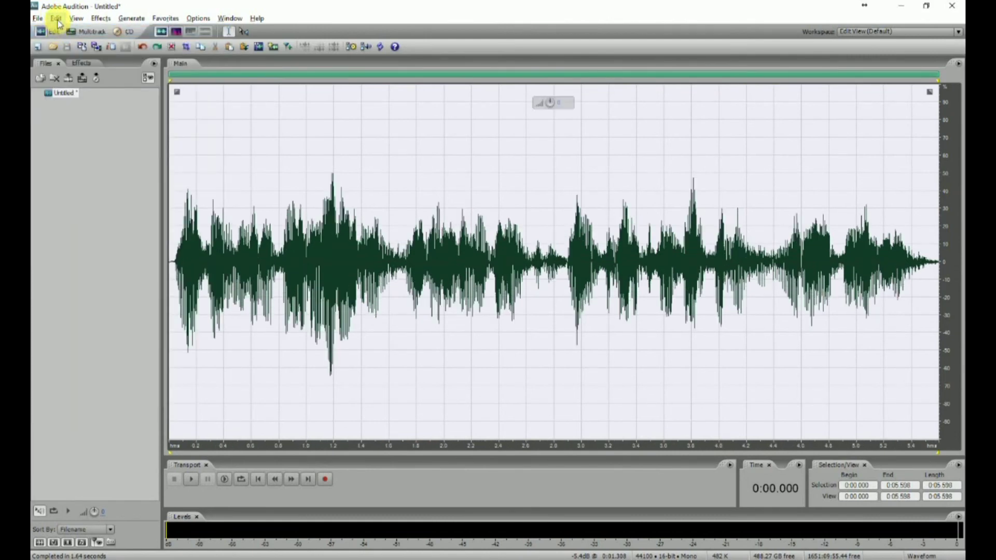
{"action": "left_click", "coordinate": [57, 18]}
{"action": "left_click", "coordinate": [56, 31]}
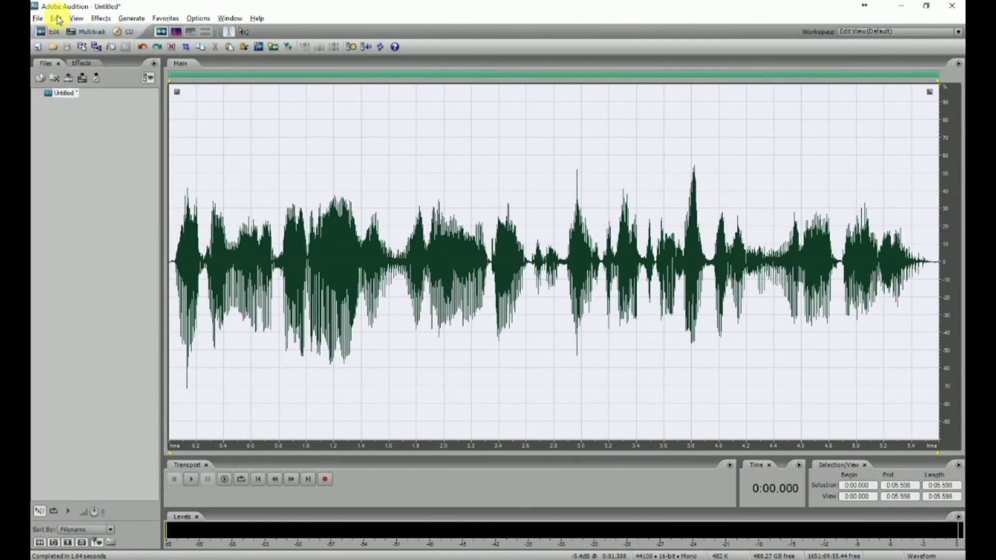
{"action": "left_click", "coordinate": [56, 18]}
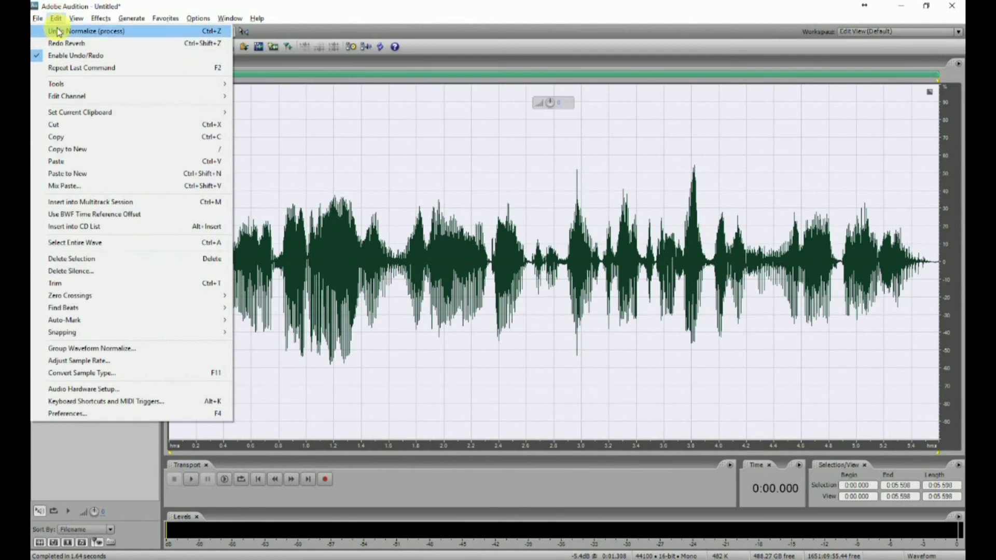
{"action": "left_click", "coordinate": [55, 30]}
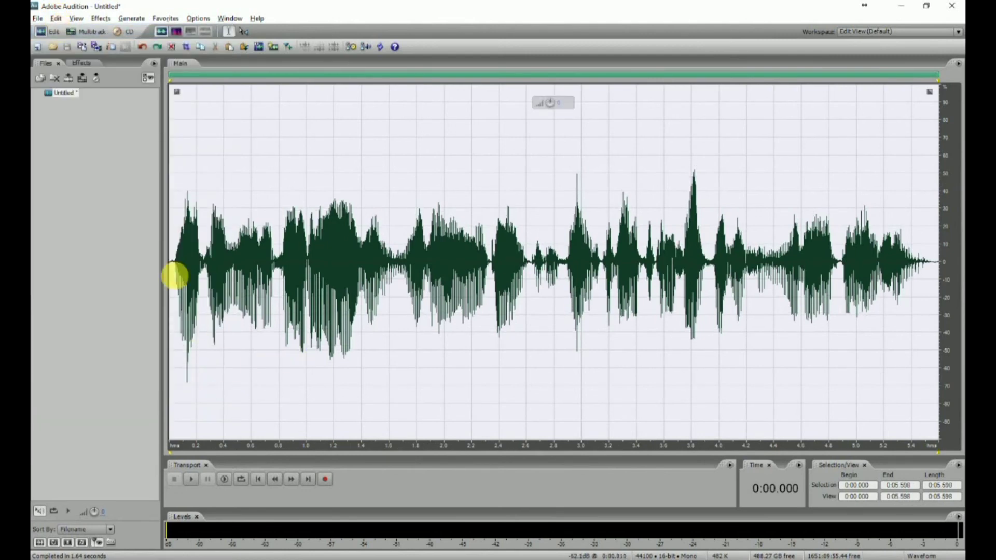
{"action": "left_click", "coordinate": [172, 278]}
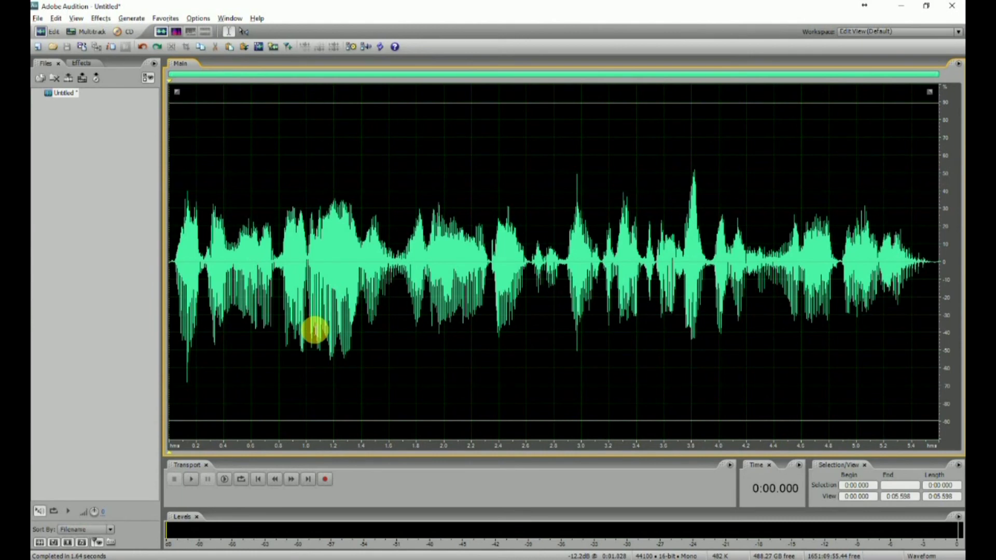
Step: Apply the test favorite to the entire voice waveform, restoring its loudness, and play the result
{"action": "double_click", "coordinate": [315, 330]}
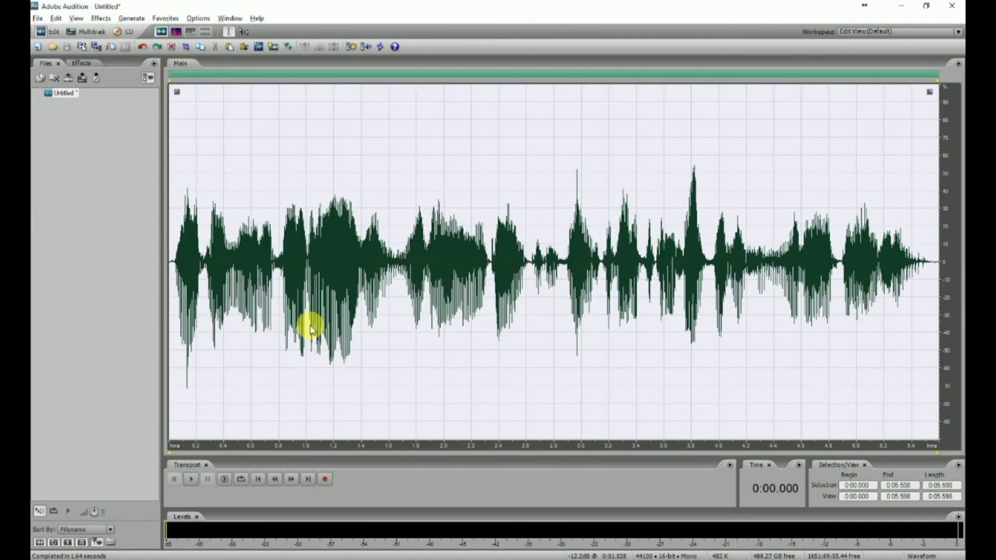
{"action": "key", "text": "F2"}
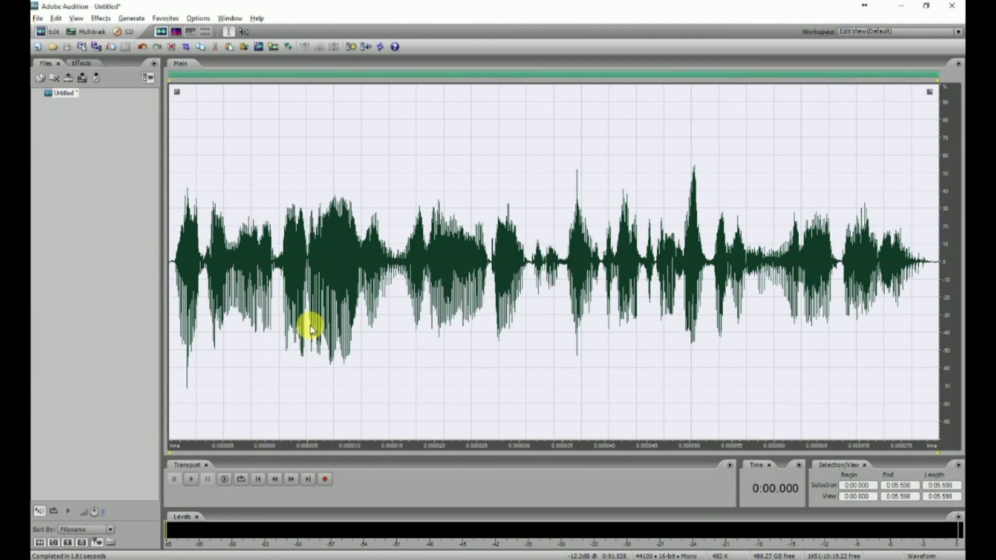
{"action": "key", "text": "F2"}
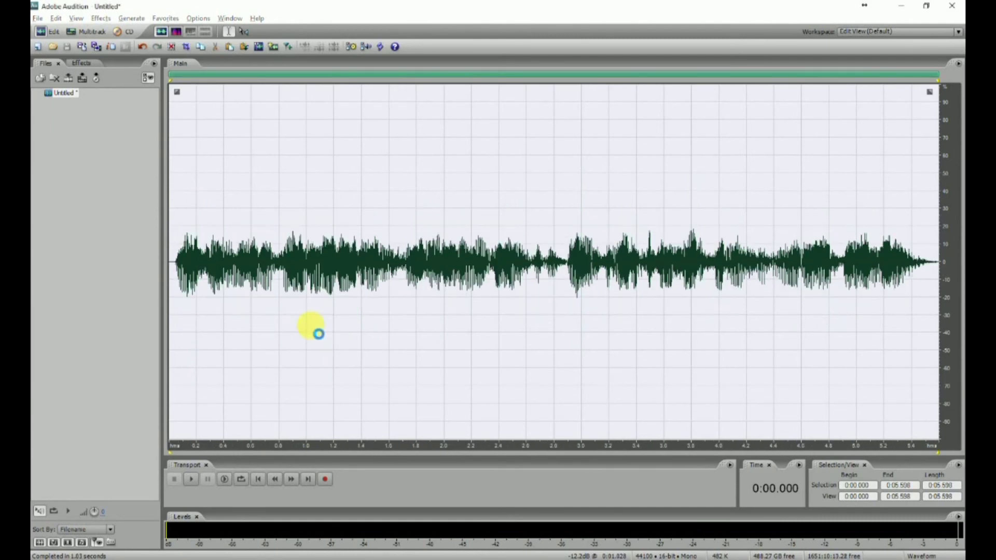
{"action": "key", "text": "F2"}
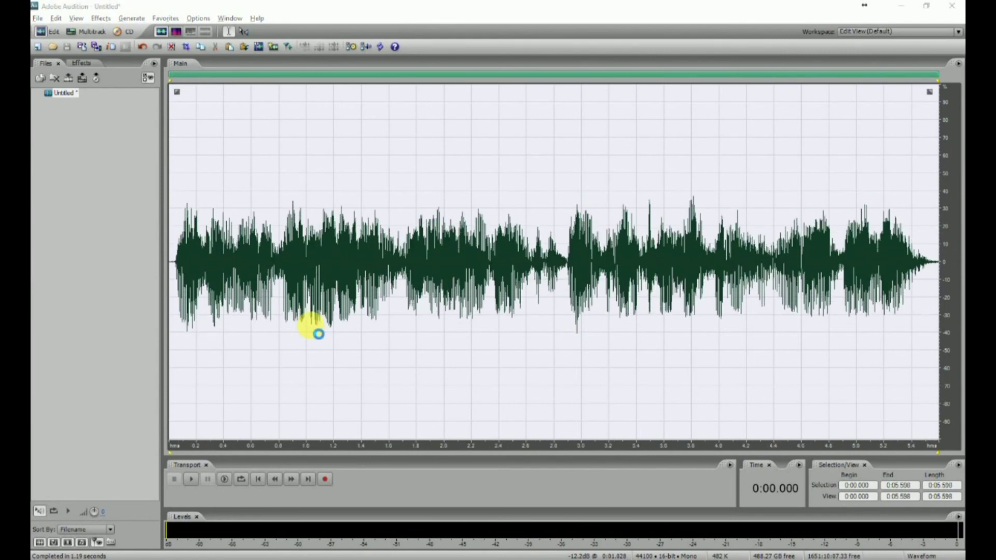
{"action": "key", "text": "F2"}
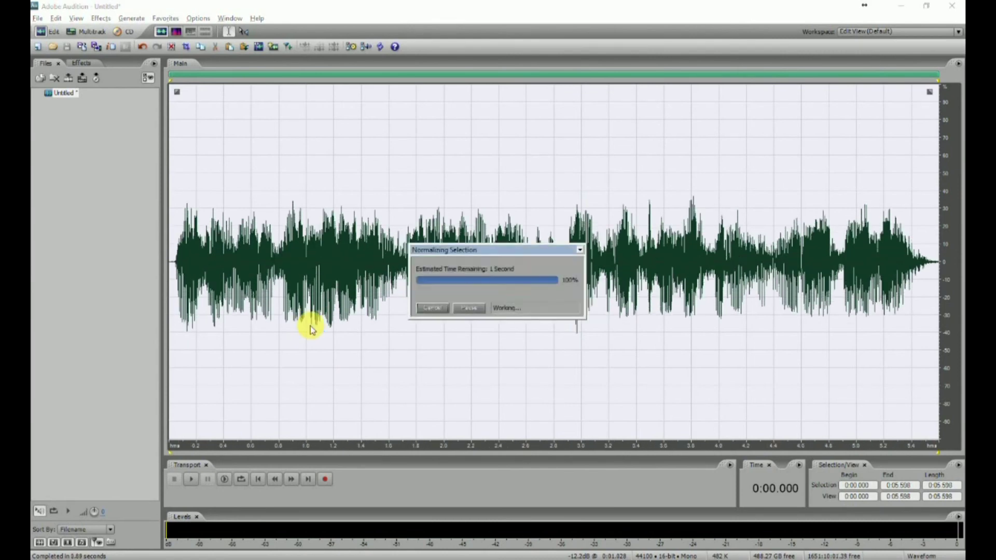
{"action": "key", "text": "F2"}
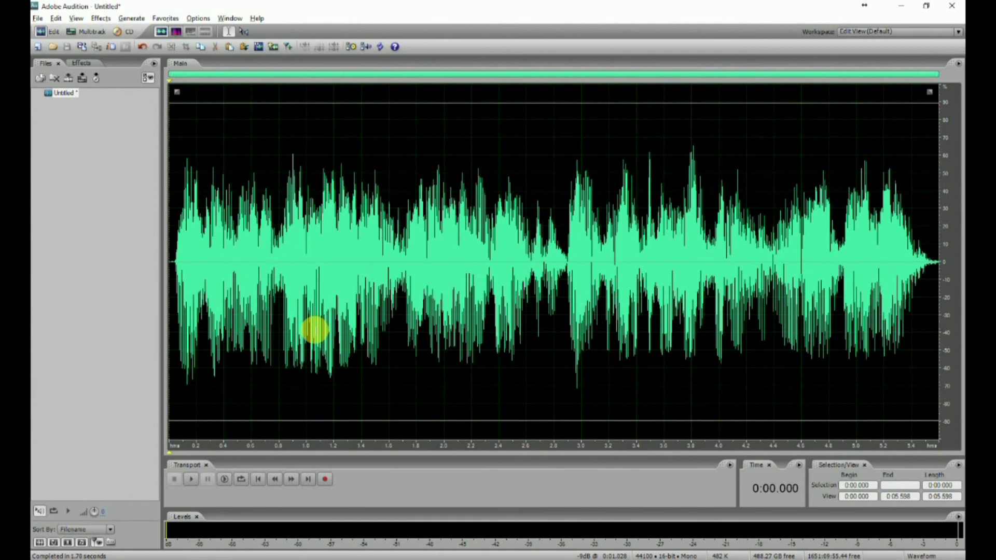
{"action": "left_click", "coordinate": [189, 480]}
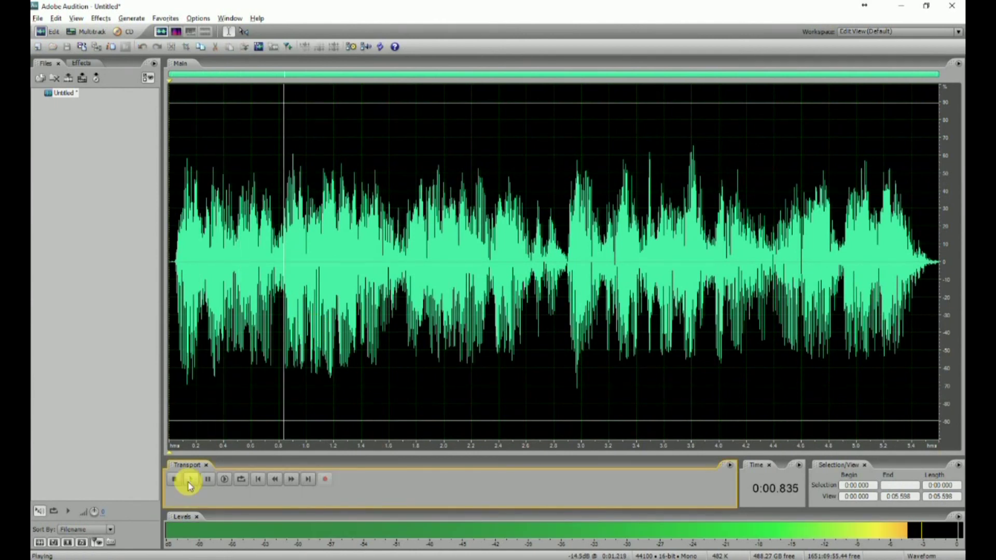